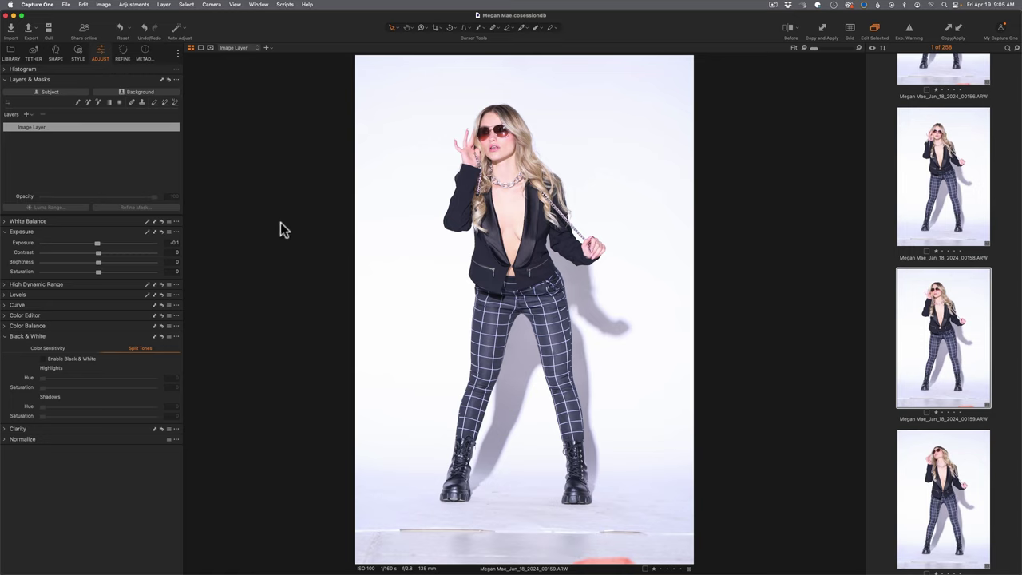
Preview several of the standing full-body shots from the browser, including 00155, 00153, 00156 and 00158, finishing on 00159
scroll(878, 246, "up", 5)
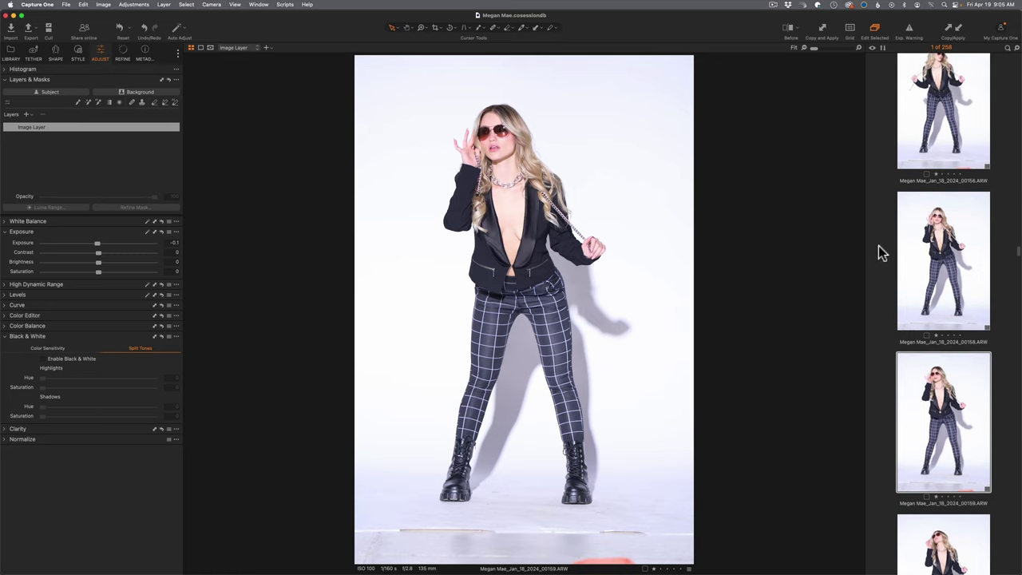
scroll(878, 246, "up", 2)
left_click(933, 240)
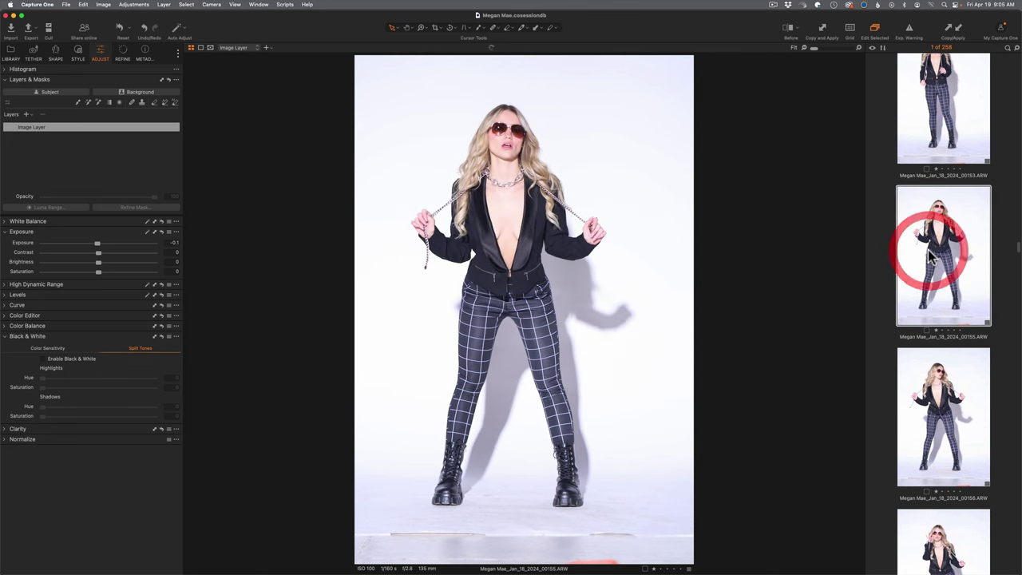
left_click(930, 121)
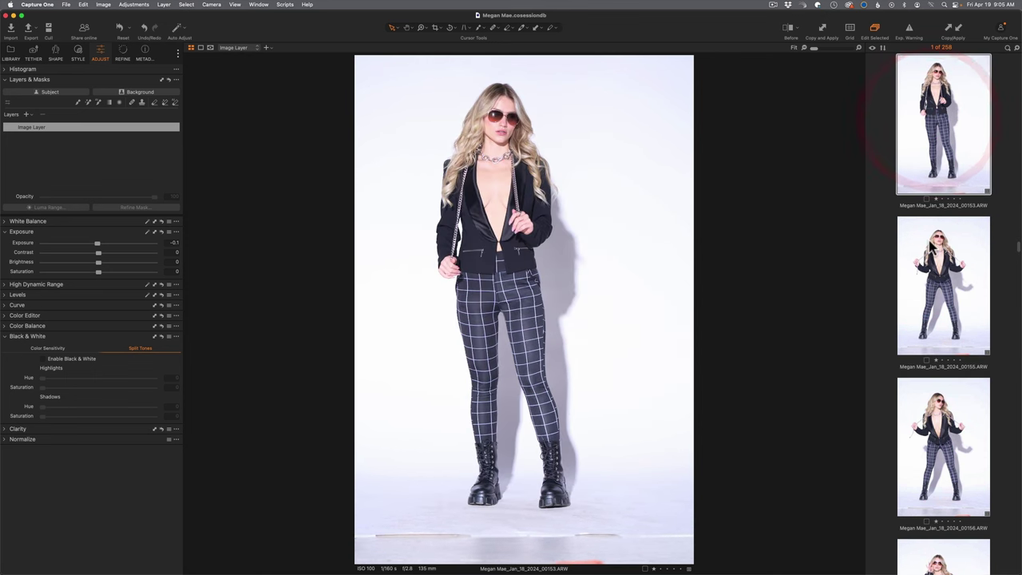
scroll(931, 251, "down", 3)
left_click(962, 292)
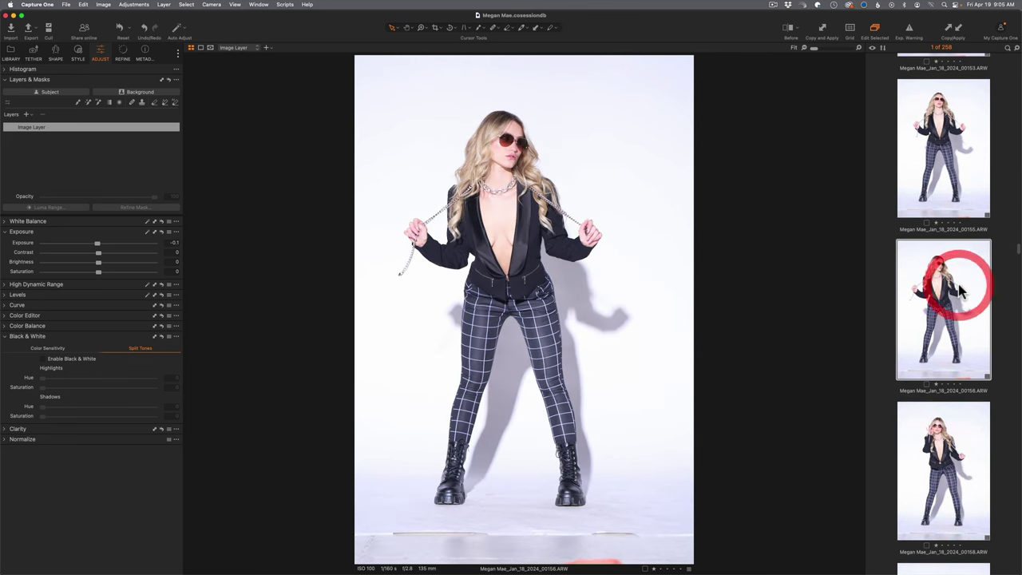
scroll(959, 303, "down", 1)
left_click(936, 366)
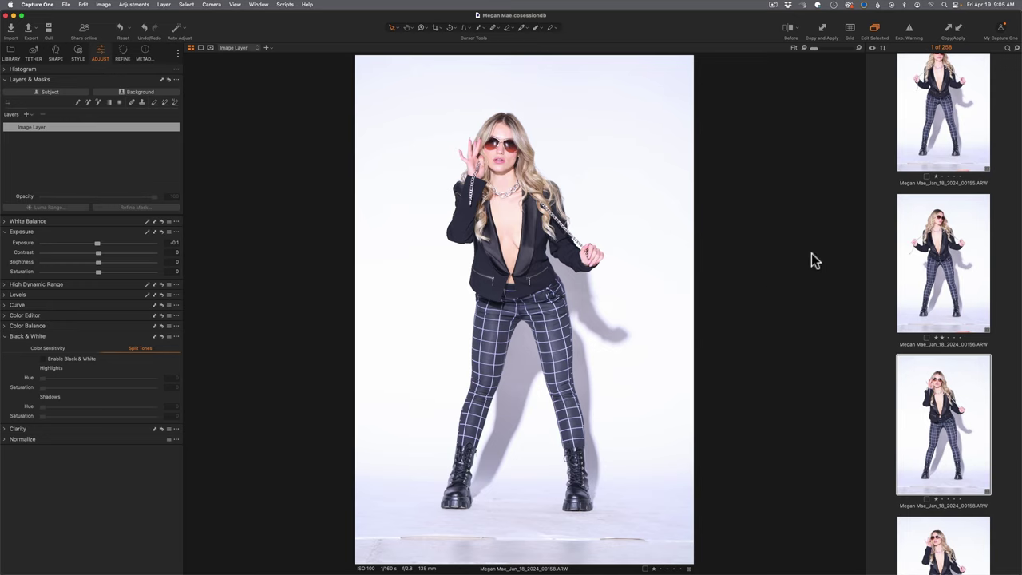
left_click(1002, 209)
left_click(955, 224)
left_click(963, 95)
scroll(942, 319, "down", 6)
left_click(930, 375)
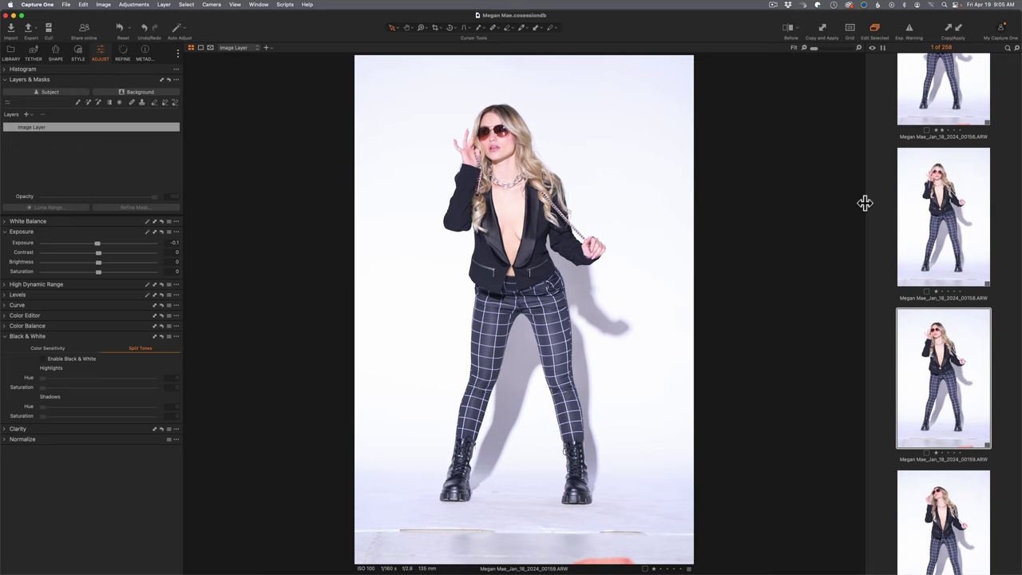
Widen the thumbnail browser and reduce the thumbnail size so that three columns fit beside the viewer
left_click_drag(868, 210, 703, 234)
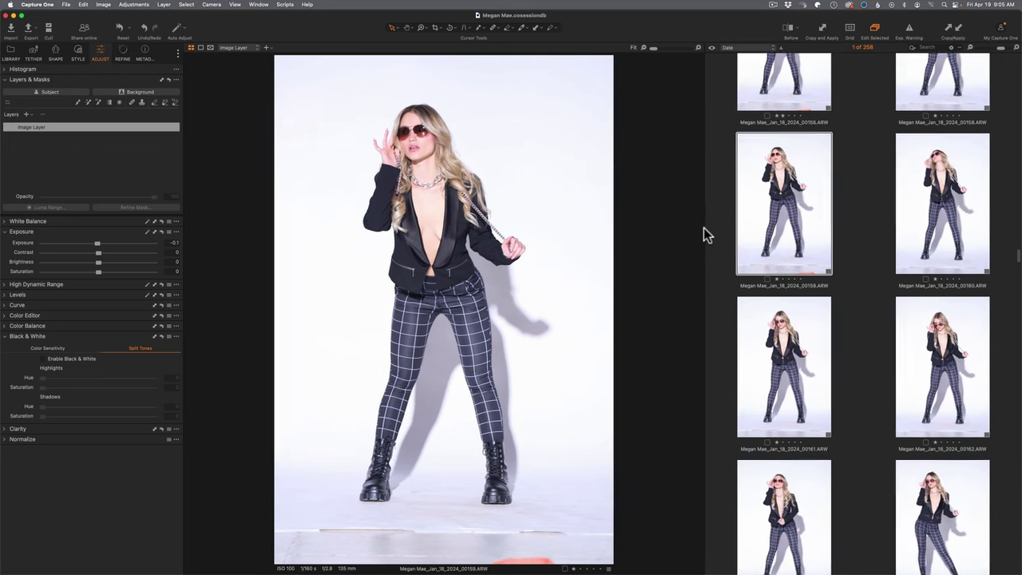
left_click(703, 232)
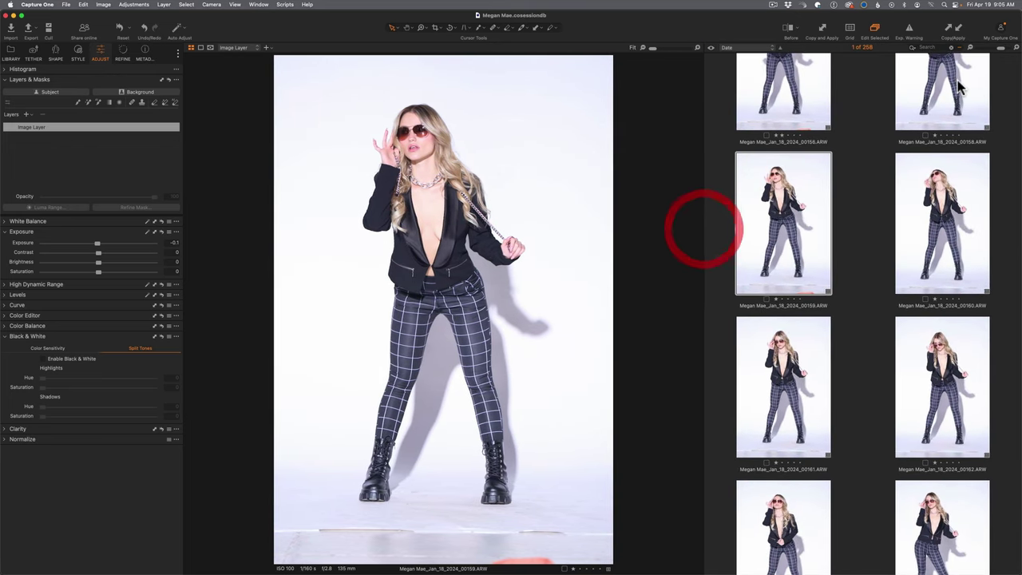
left_click(995, 48)
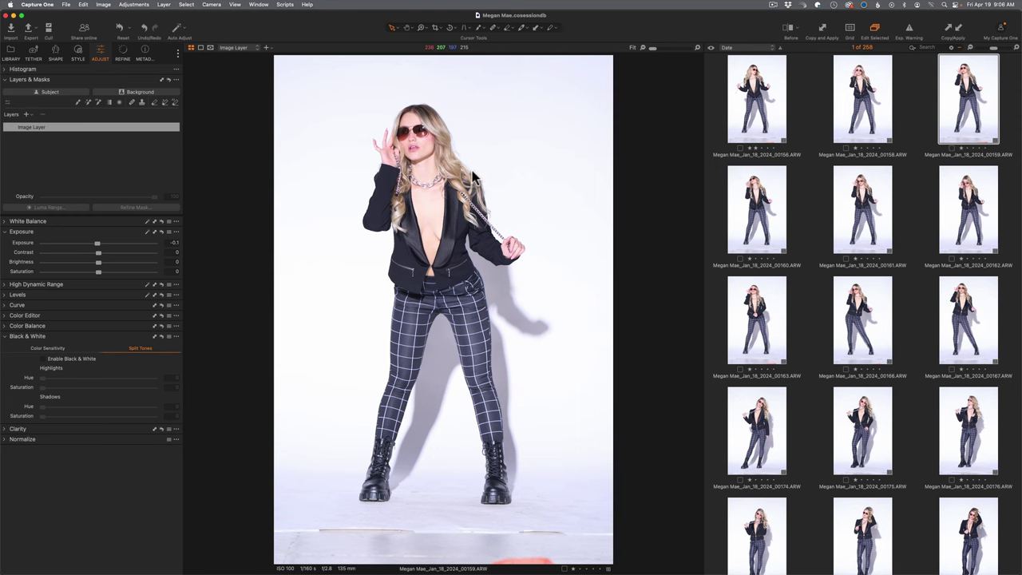
Narrow the browser back to a single column of thumbnails and reselect photo 00159
left_click_drag(704, 206, 837, 225)
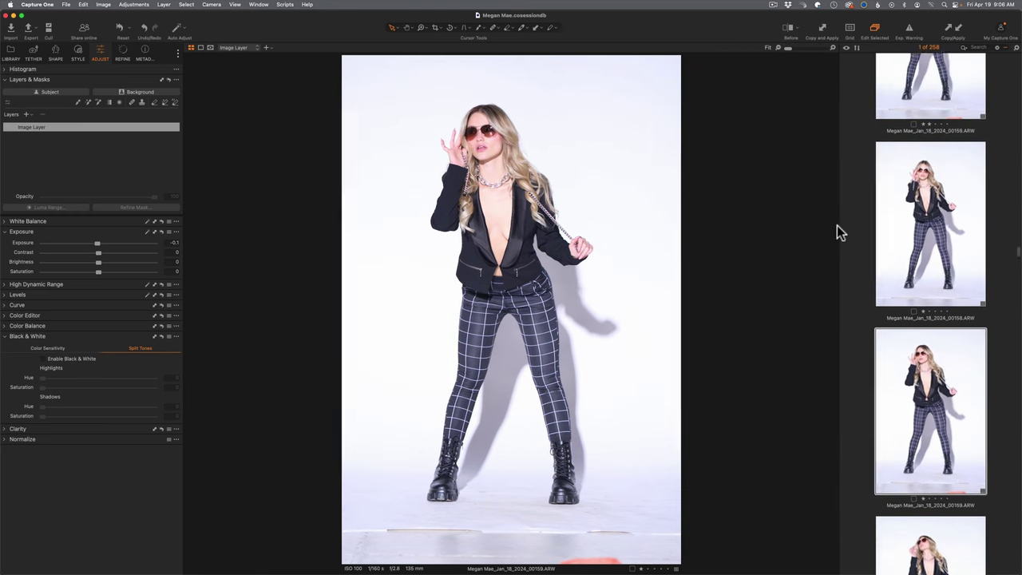
left_click(837, 225)
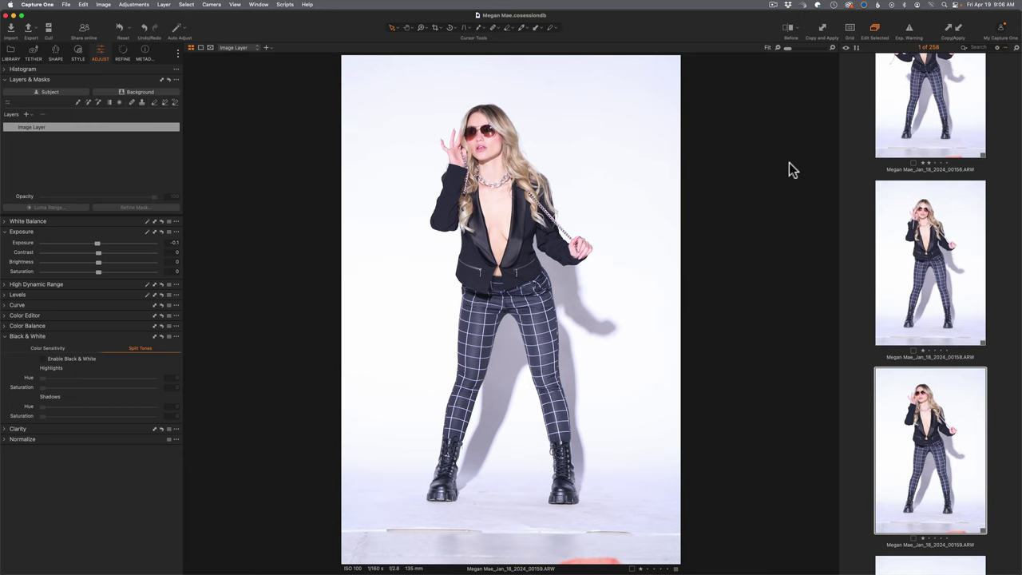
left_click_drag(839, 165, 873, 175)
left_click(887, 187)
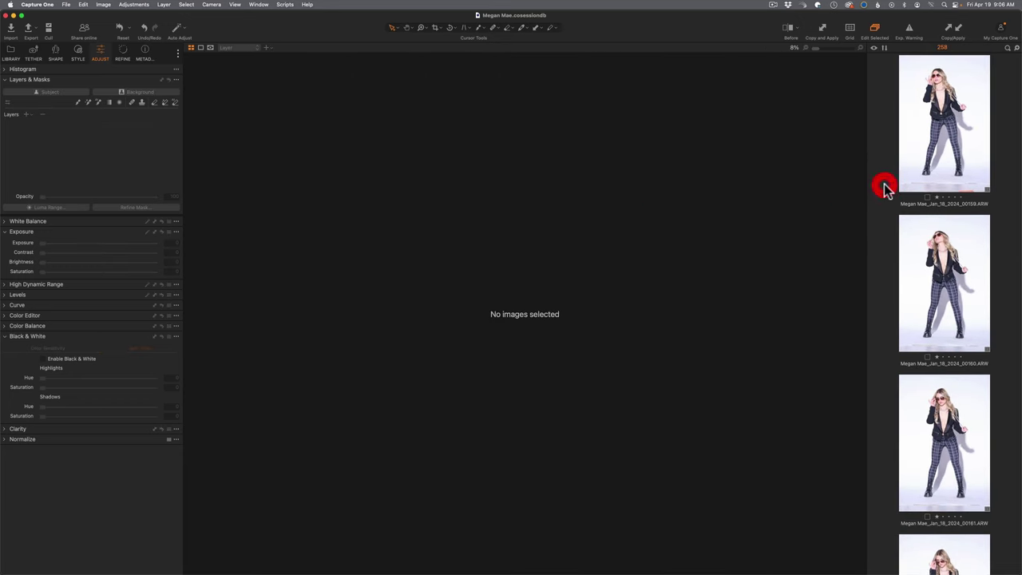
left_click(934, 152)
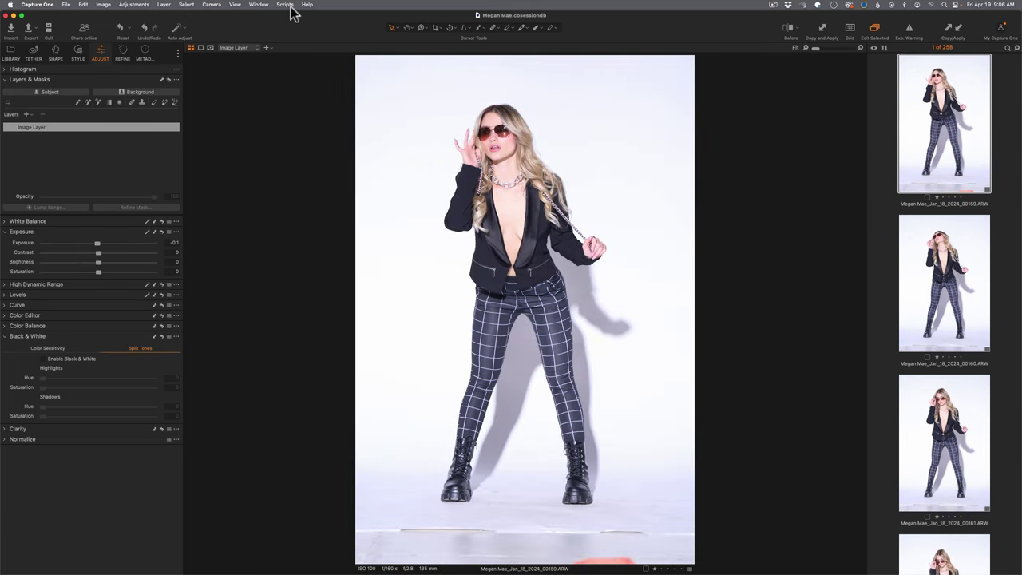
Hide the browser for a larger view of the photo, and swap the viewer for a full-width thumbnail grid
left_click(236, 5)
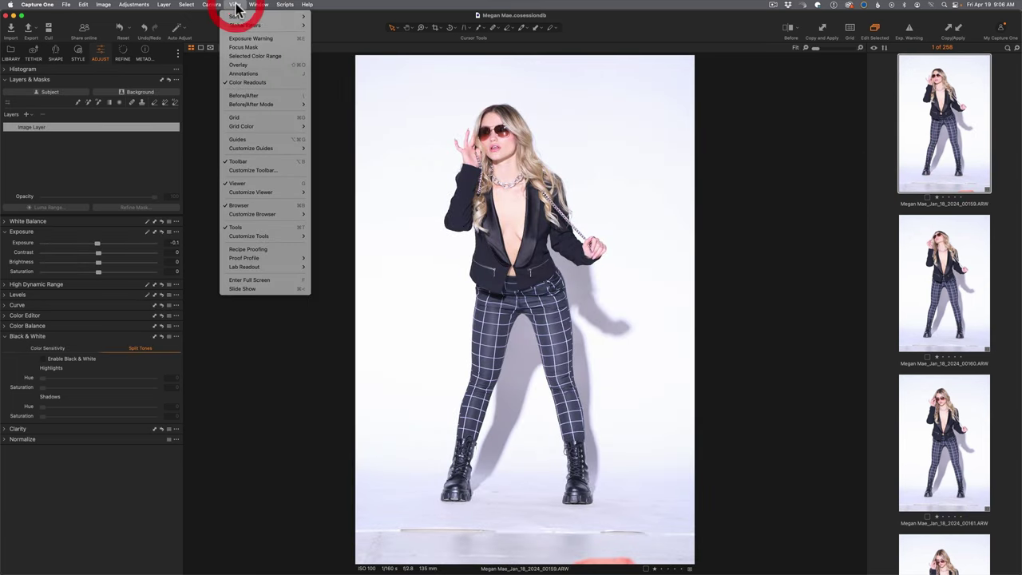
left_click(248, 204)
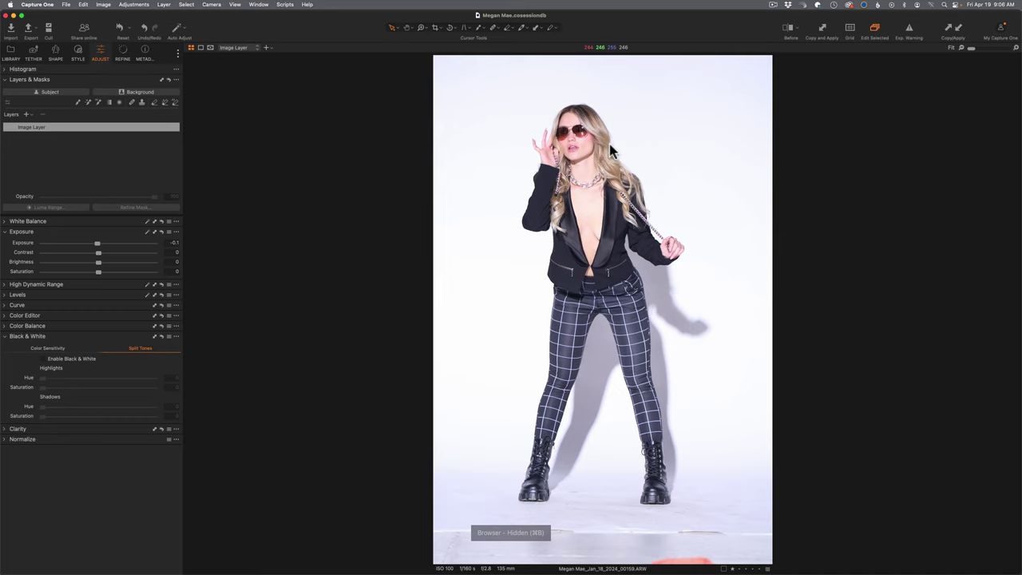
left_click(236, 5)
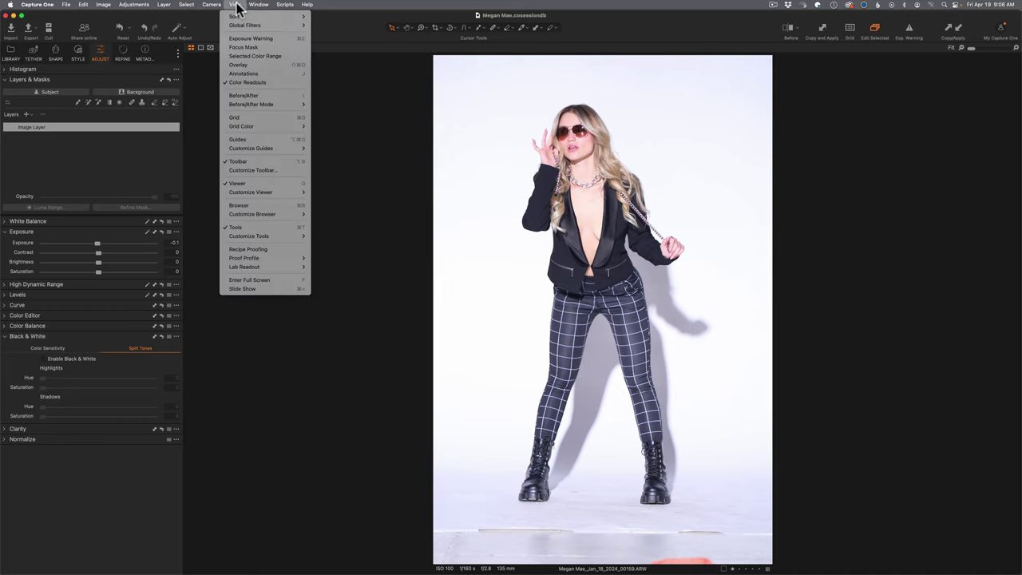
left_click(267, 184)
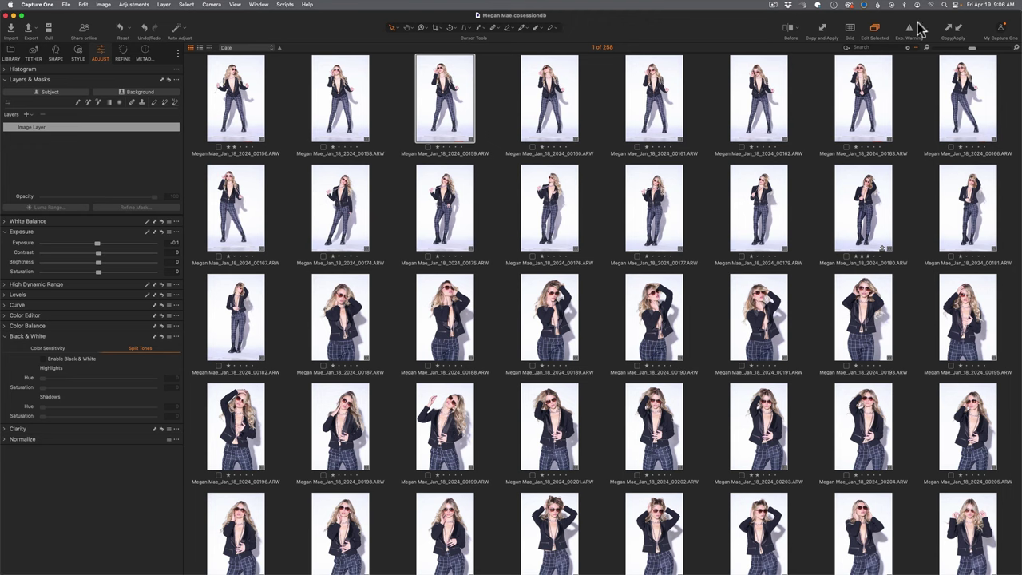
Enlarge the grid thumbnails to six per row and open photo 00143 in the viewer
left_click_drag(967, 48, 990, 52)
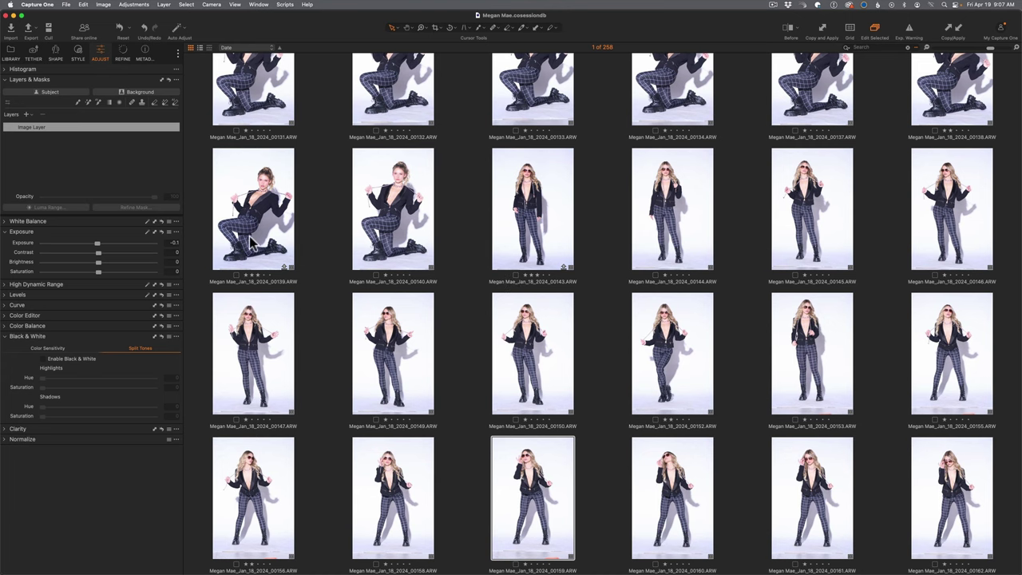
double_click(515, 195)
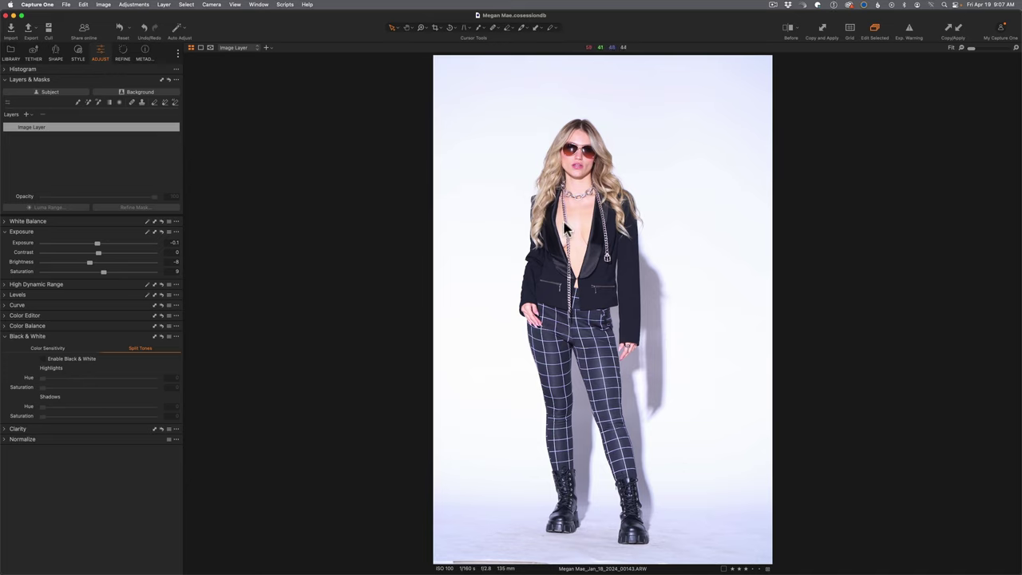
left_click(340, 171)
left_click(822, 166)
Look up which shortcut is assigned to showing and hiding the viewer
left_click(238, 5)
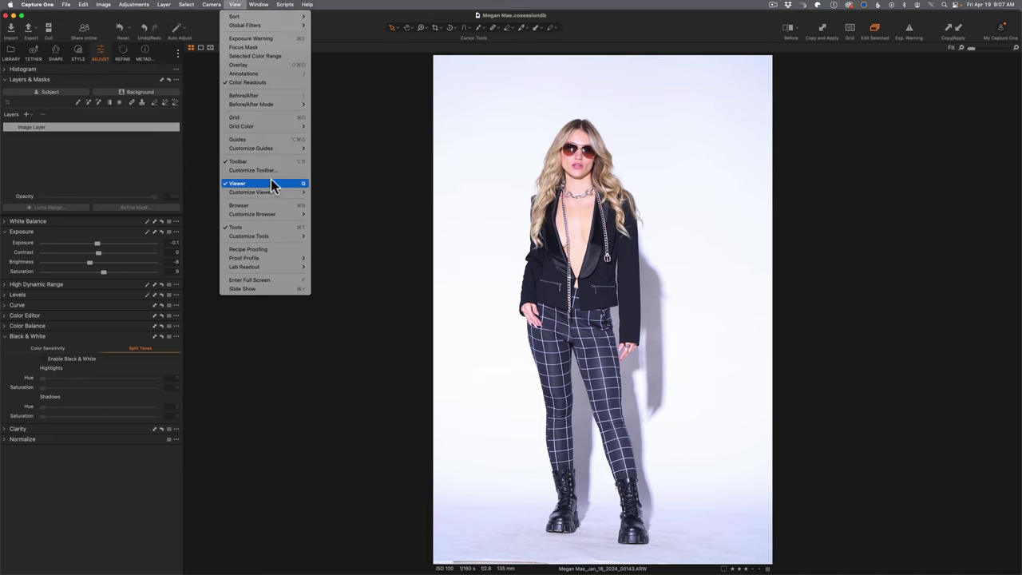
left_click(240, 4)
left_click(239, 5)
left_click(239, 5)
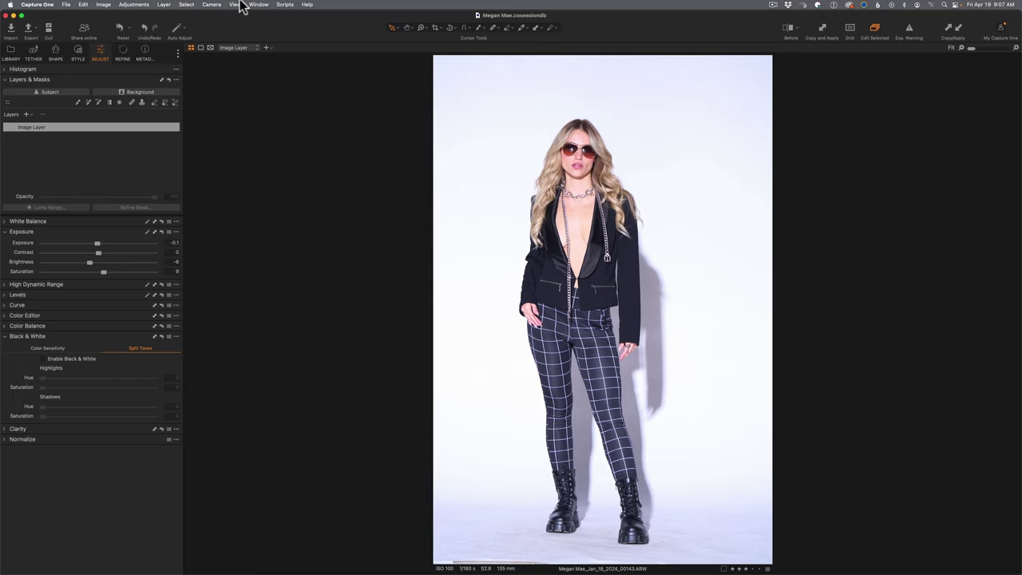
Open the keyboard shortcut editor, examine the View commands' Show/Hide Viewer, Browser and Tools assignments, and close it
left_click(83, 7)
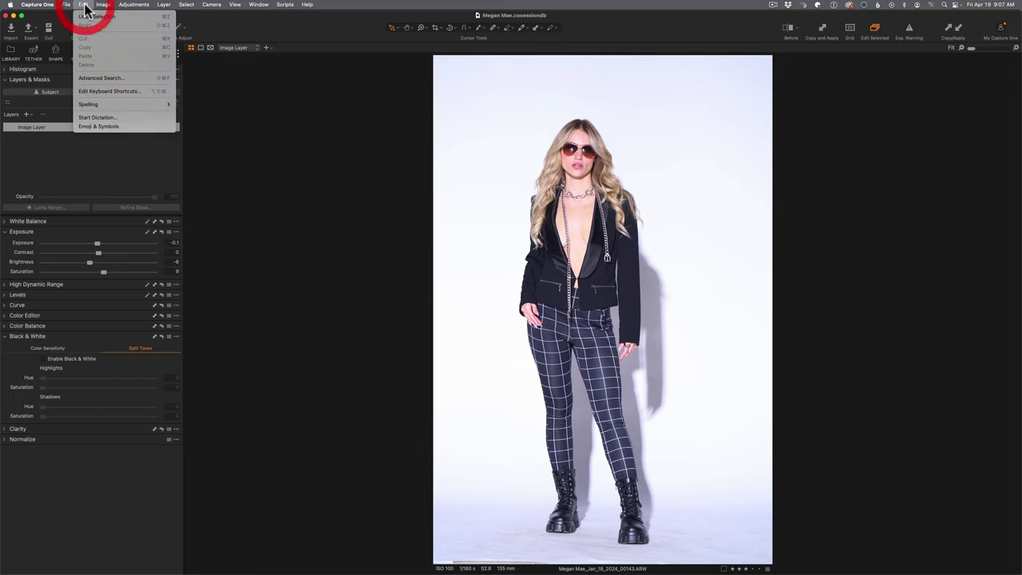
left_click(101, 96)
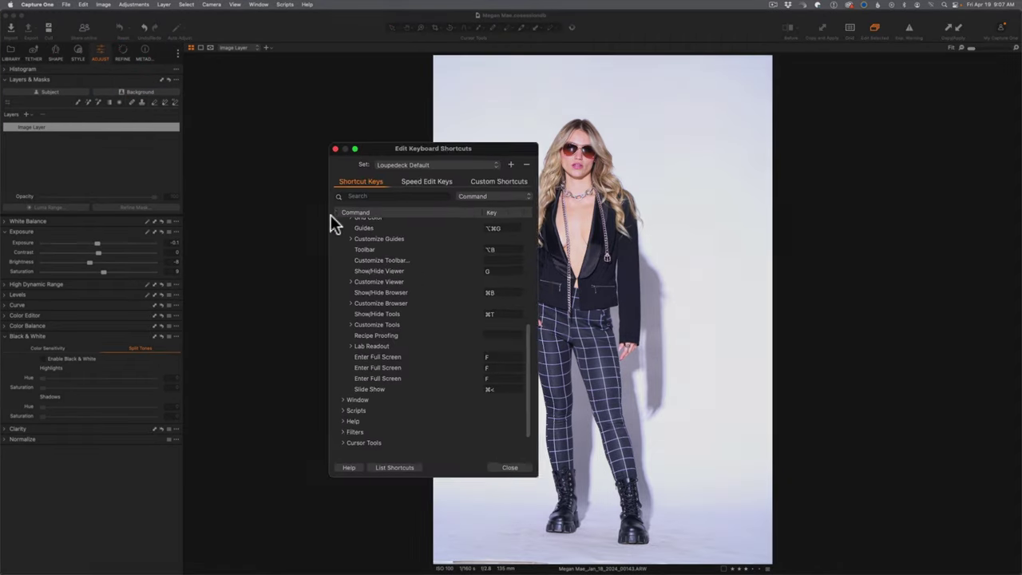
scroll(335, 224, "up", 10)
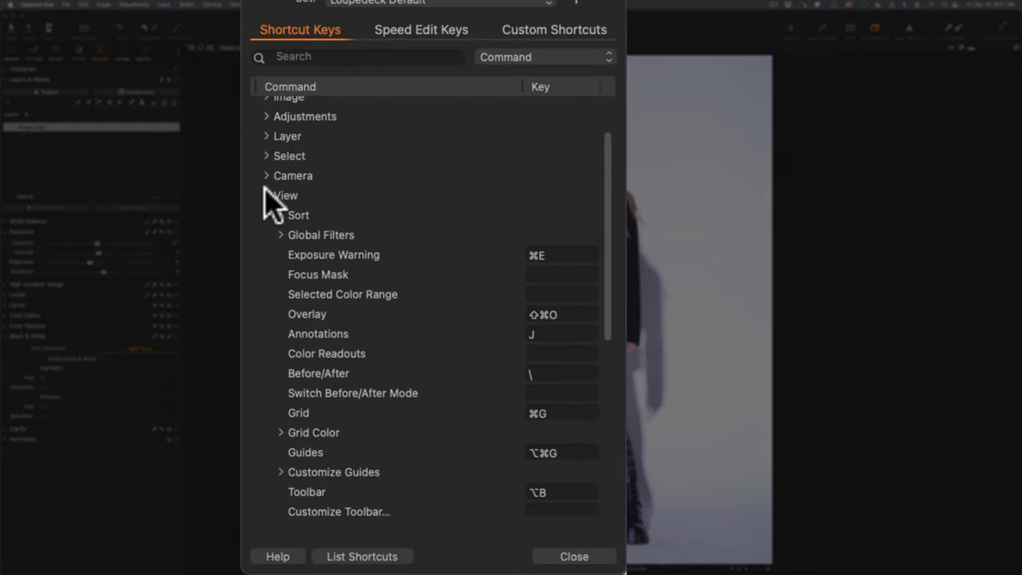
left_click(266, 196)
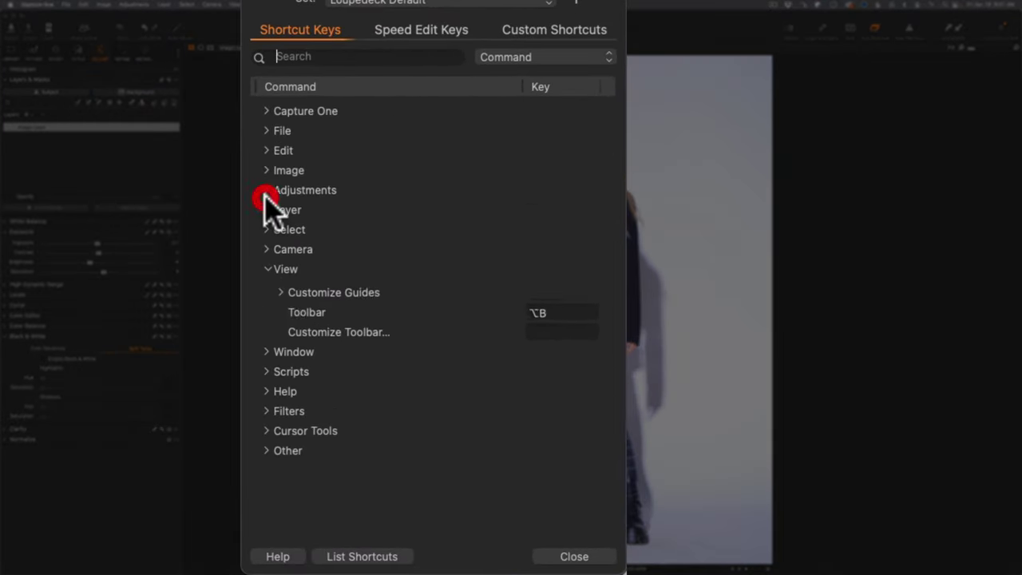
left_click(266, 269)
scroll(371, 296, "down", 10)
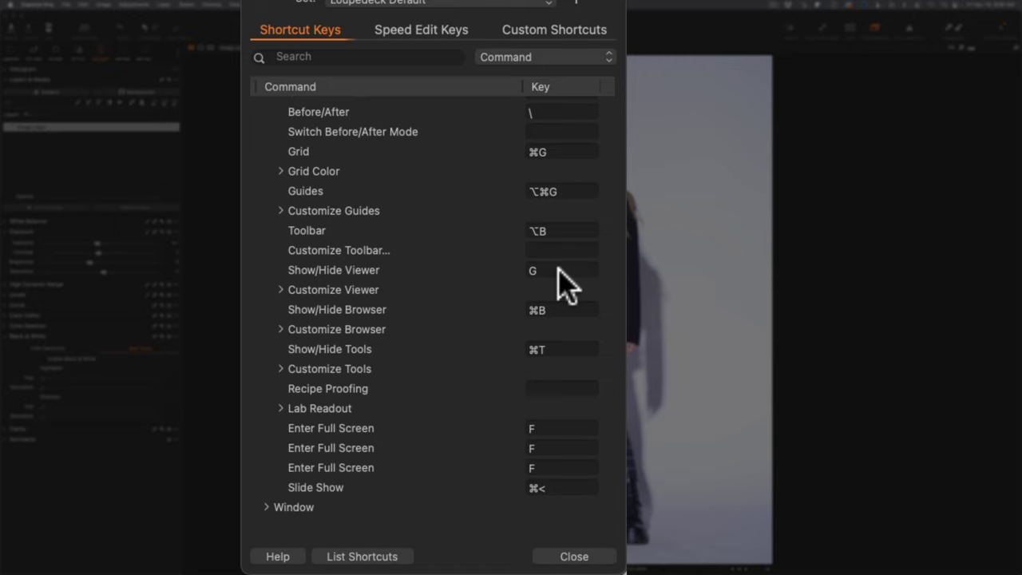
scroll(563, 284, "down", 3)
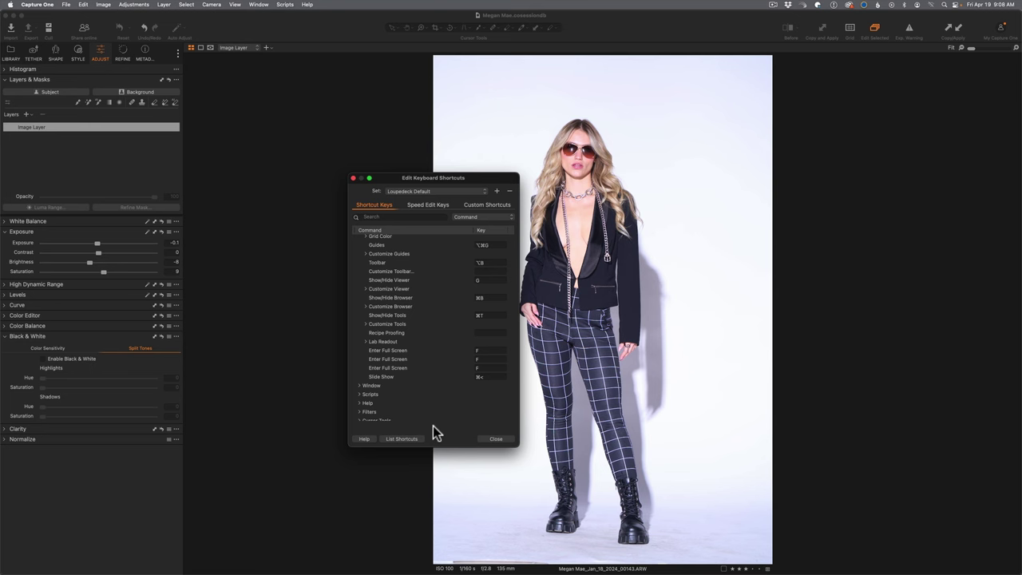
left_click(353, 177)
Toggle between the viewer and the thumbnail grid, select photo 00150 in the grid and show it in the viewer
key("g")
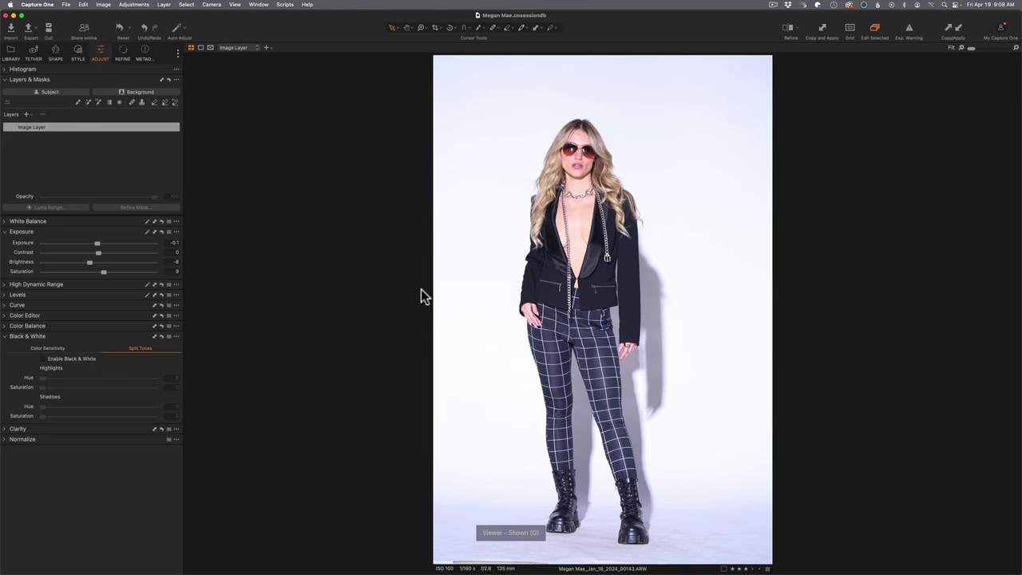
key("g")
key("g")
key("g")
left_click(524, 245)
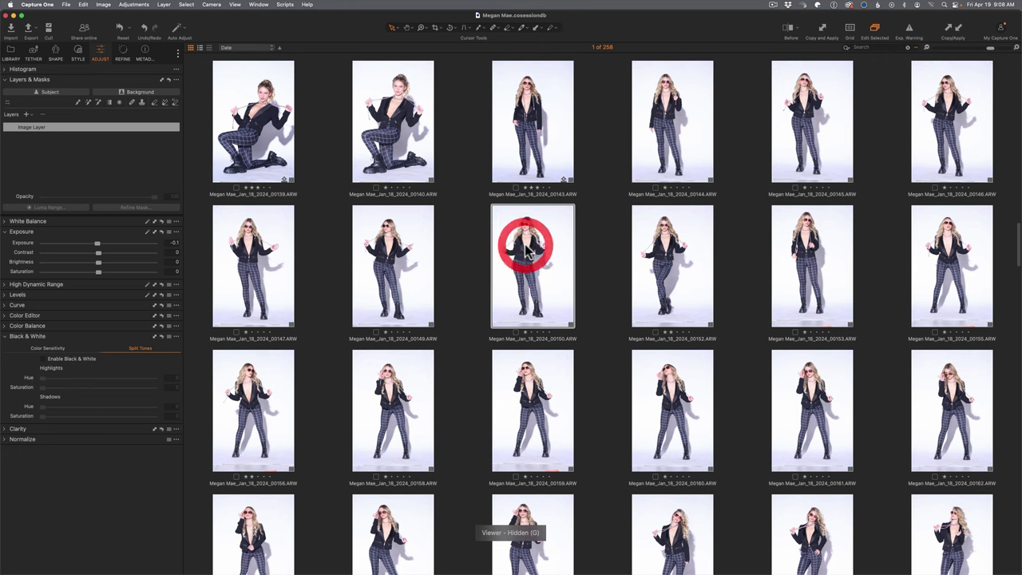
key("g")
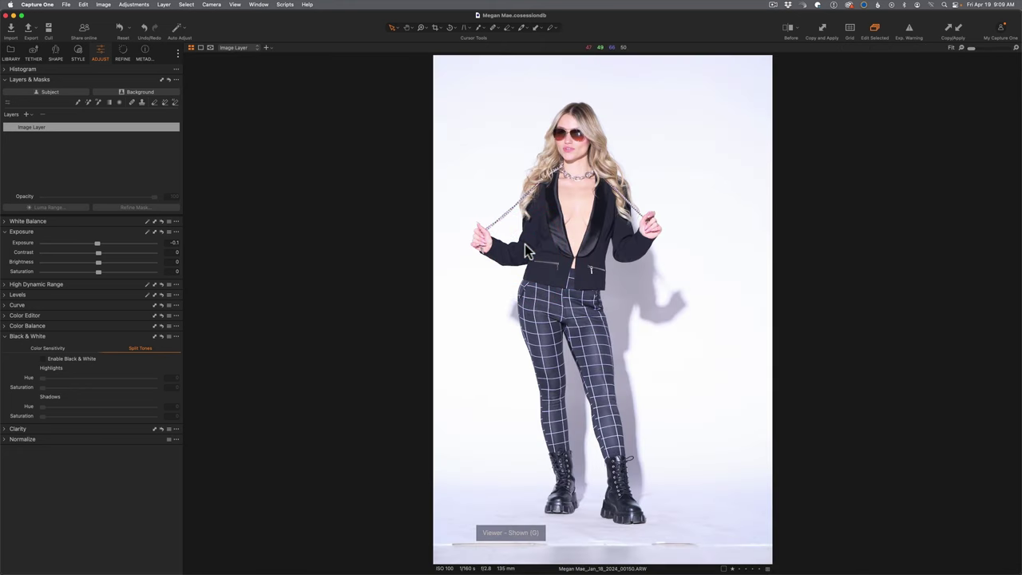
Return to the thumbnail grid, select photo 00166 and show it in the viewer
key("g")
left_click(400, 426)
key("g")
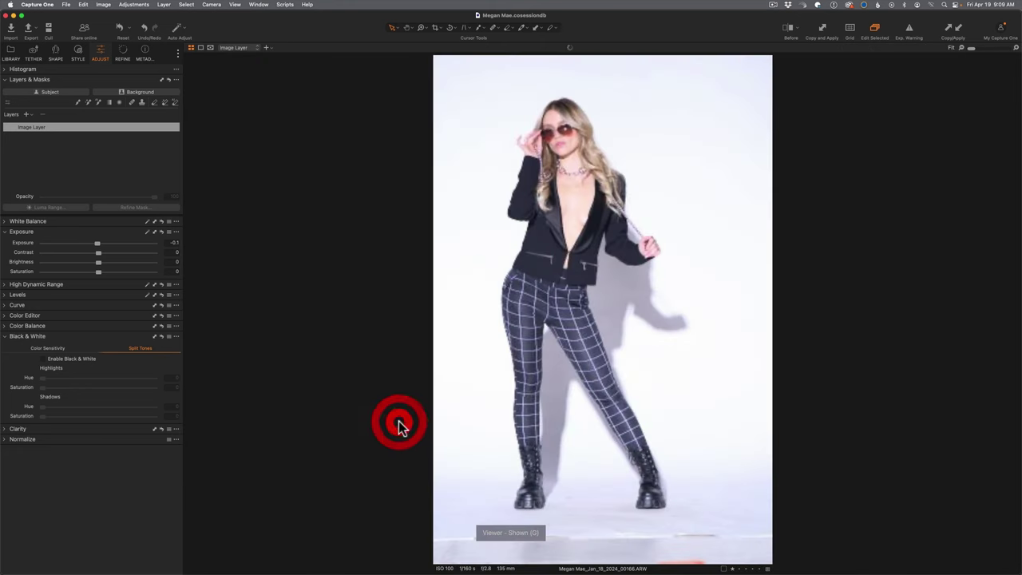
Pick photo 00179 from the thumbnail grid, show it in the viewer and hide the surrounding interface for a full-screen view
key("g")
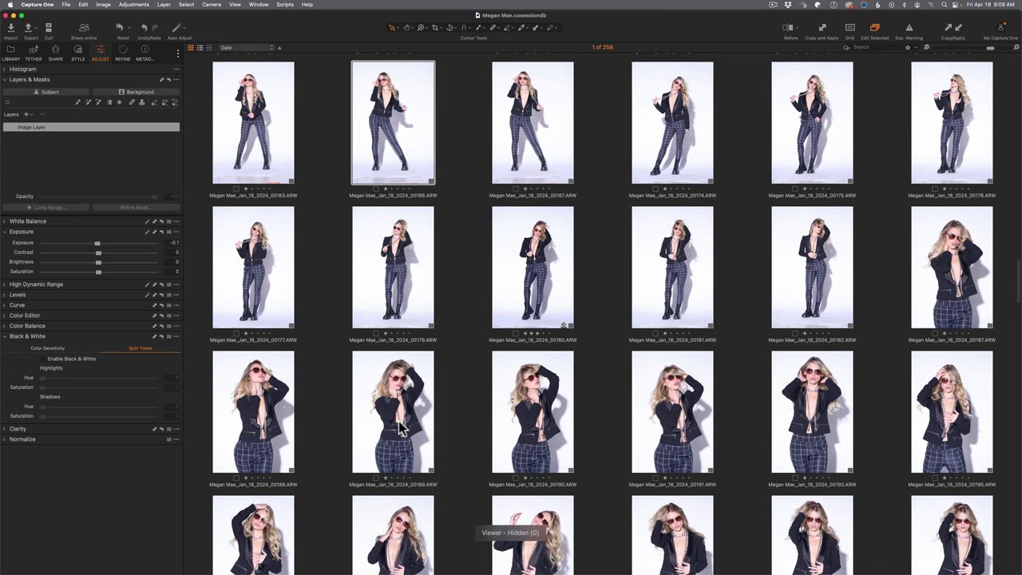
left_click(392, 285)
key("g")
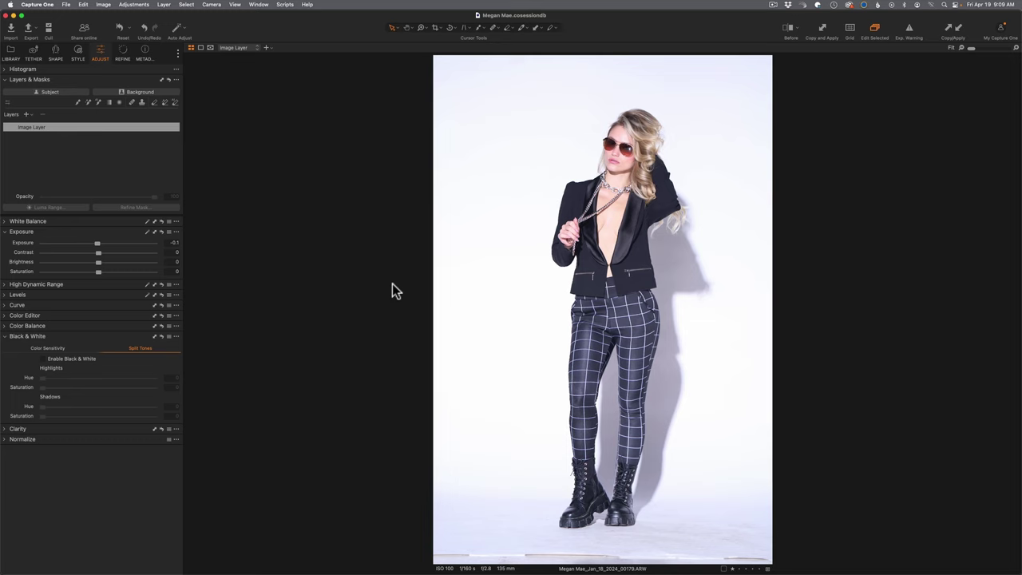
key("super+t")
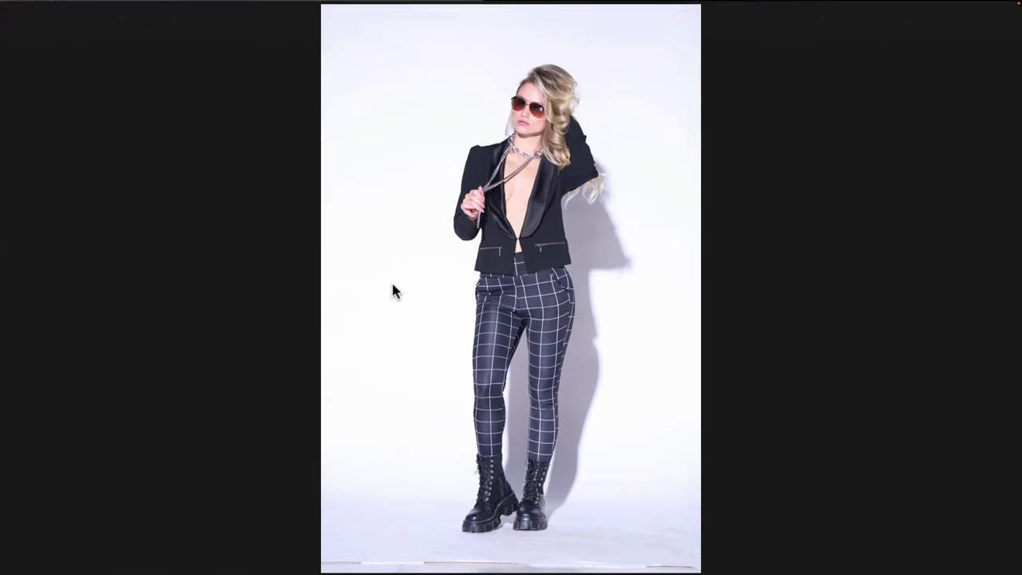
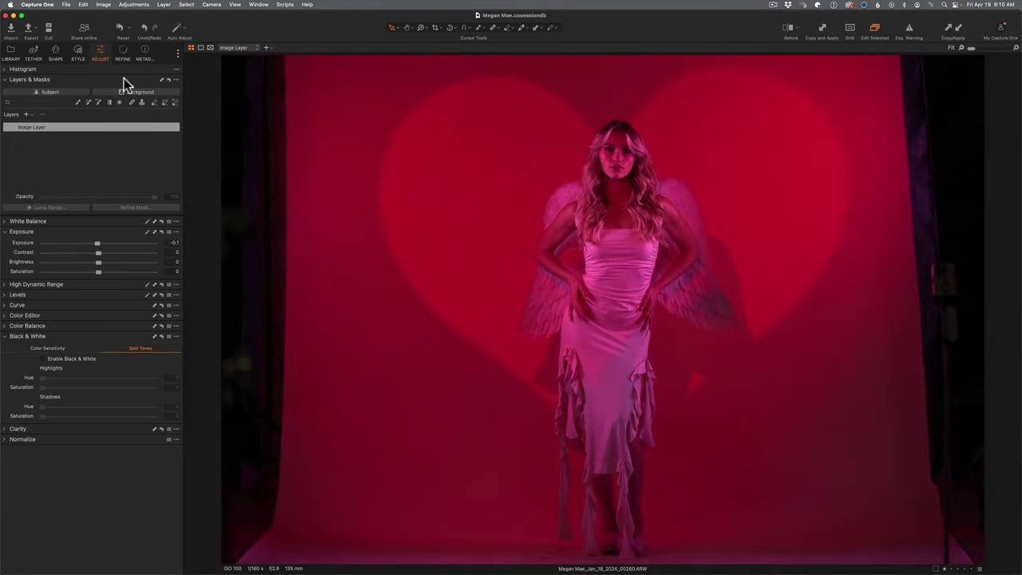
Look at the style tools, return to the adjustment tools and set the photo's Exposure to 0.58 and Saturation to 12
left_click(78, 51)
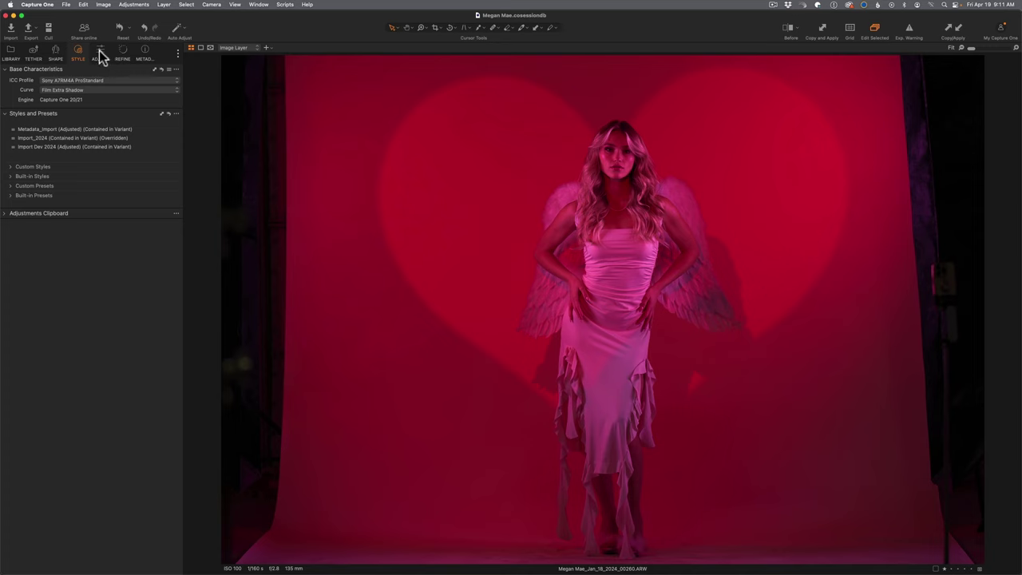
left_click(100, 51)
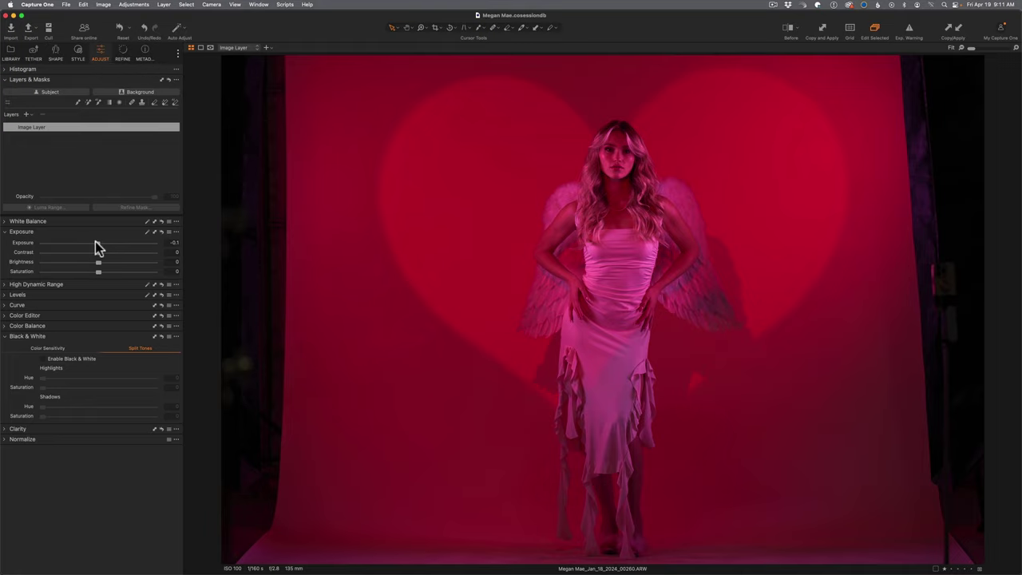
left_click_drag(96, 244, 157, 257)
left_click_drag(239, 231, 246, 233)
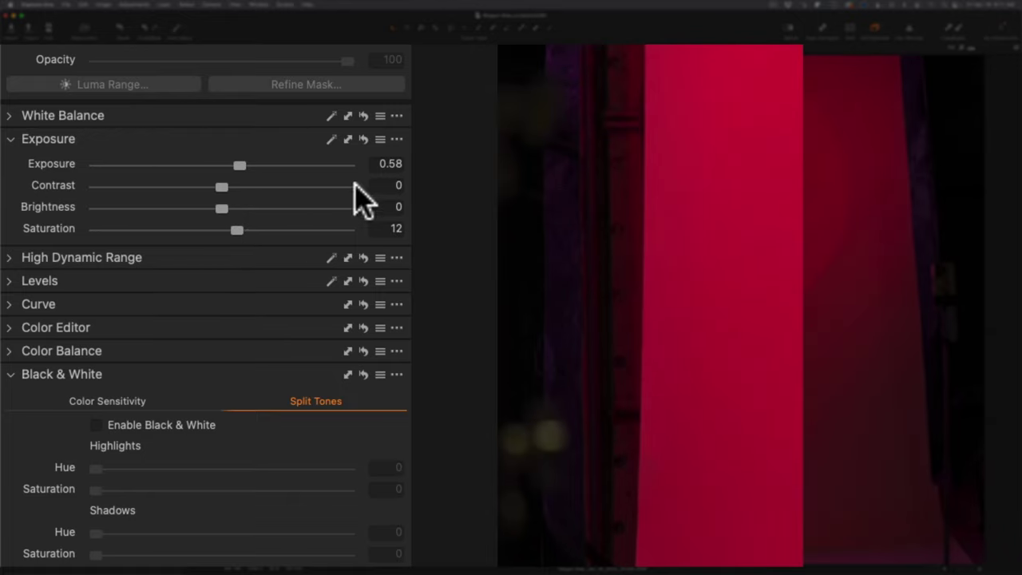
Try to save the Exposure tool's Exposure and Saturation settings as a custom preset, and cancel when asked for a file name
left_click(381, 141)
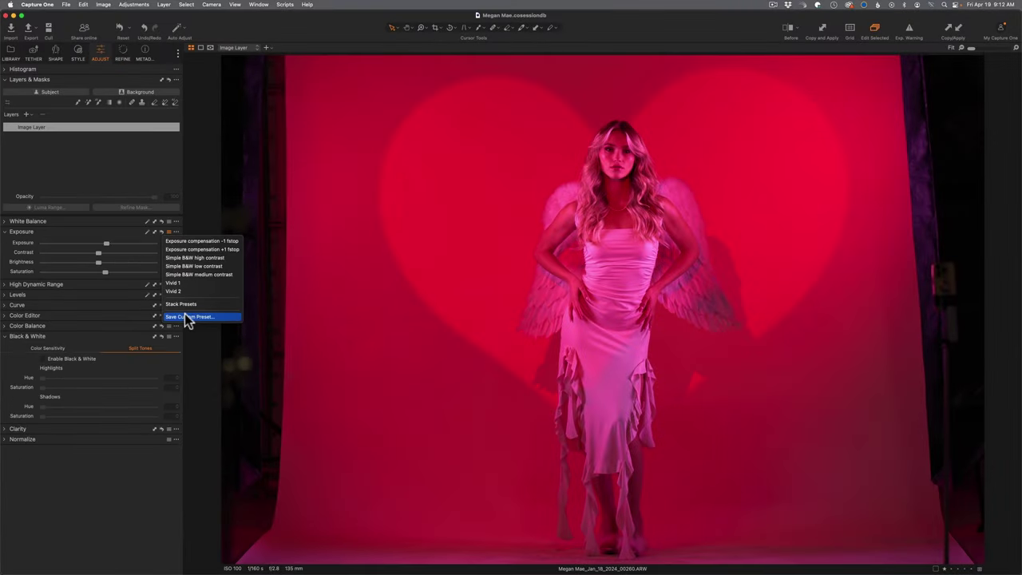
left_click(419, 330)
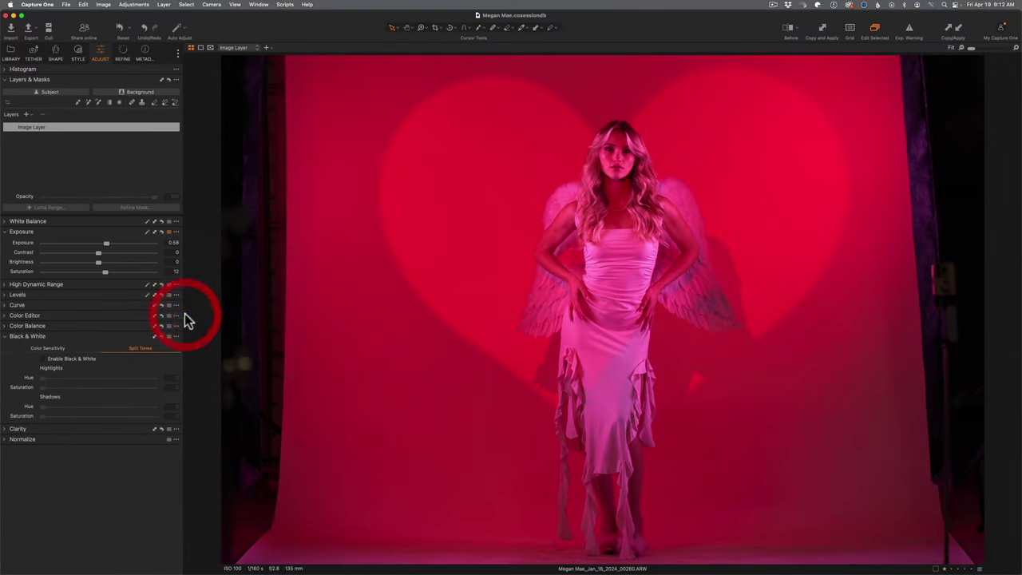
left_click_drag(200, 297, 445, 165)
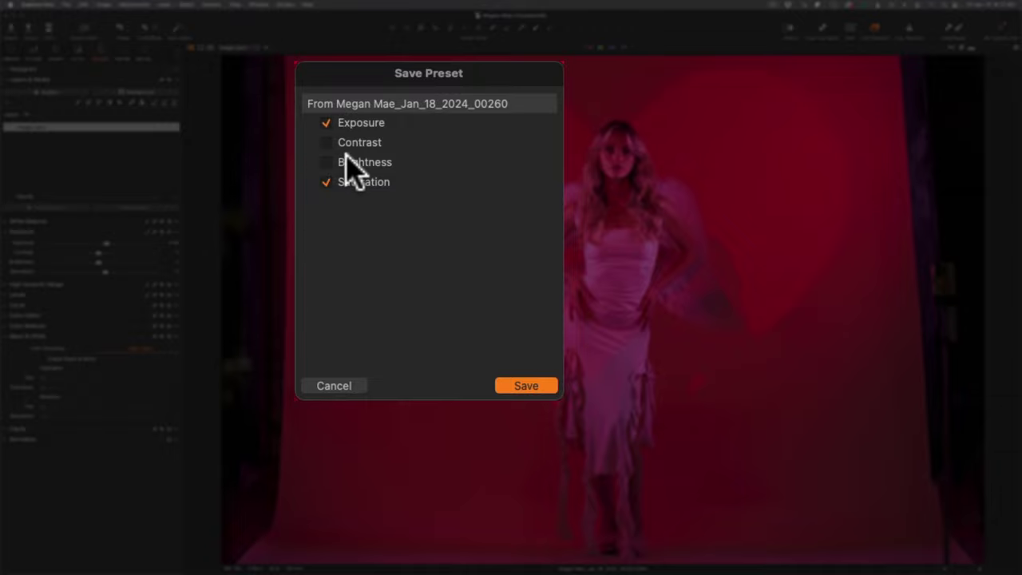
left_click(326, 122)
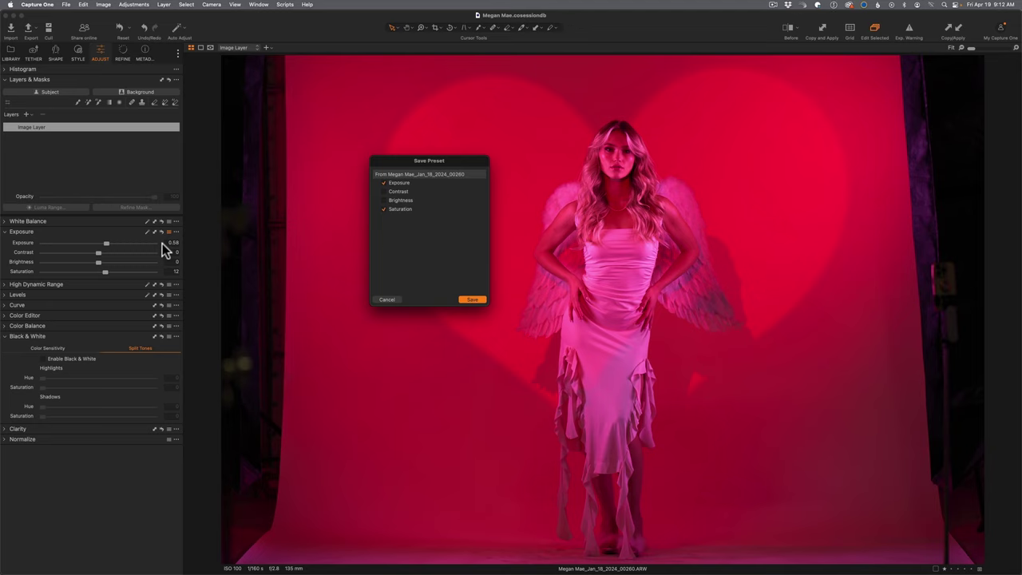
left_click(471, 296)
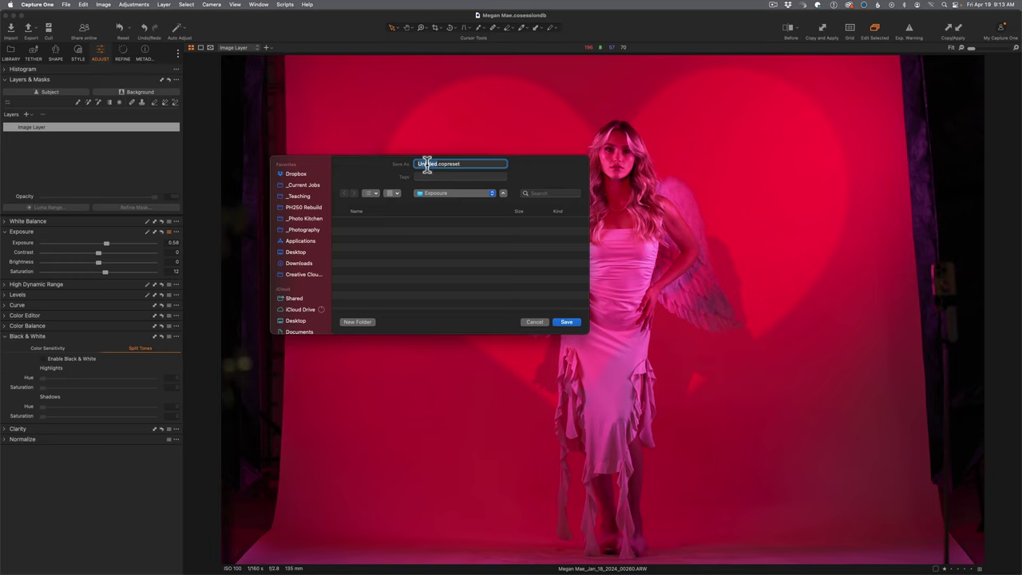
left_click(534, 322)
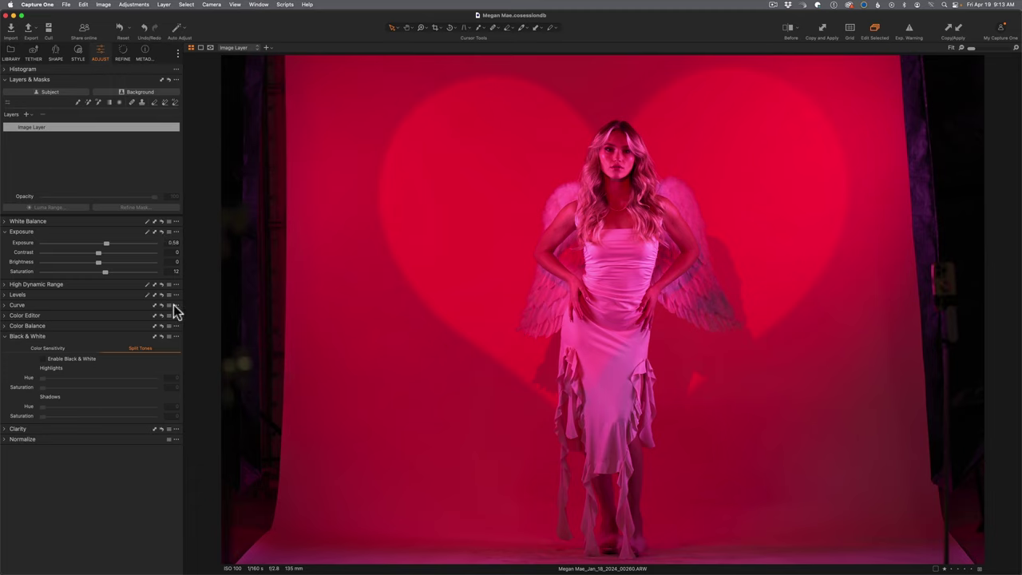
Collapse the Black & White tool, examine the presets offered for Curve and expand the Curve tool
left_click(6, 336)
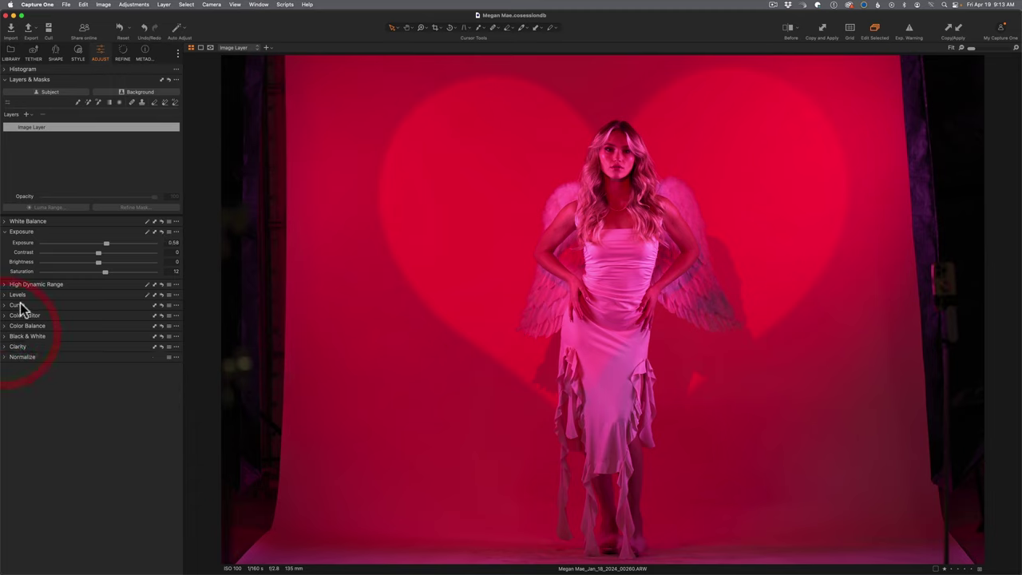
left_click(170, 305)
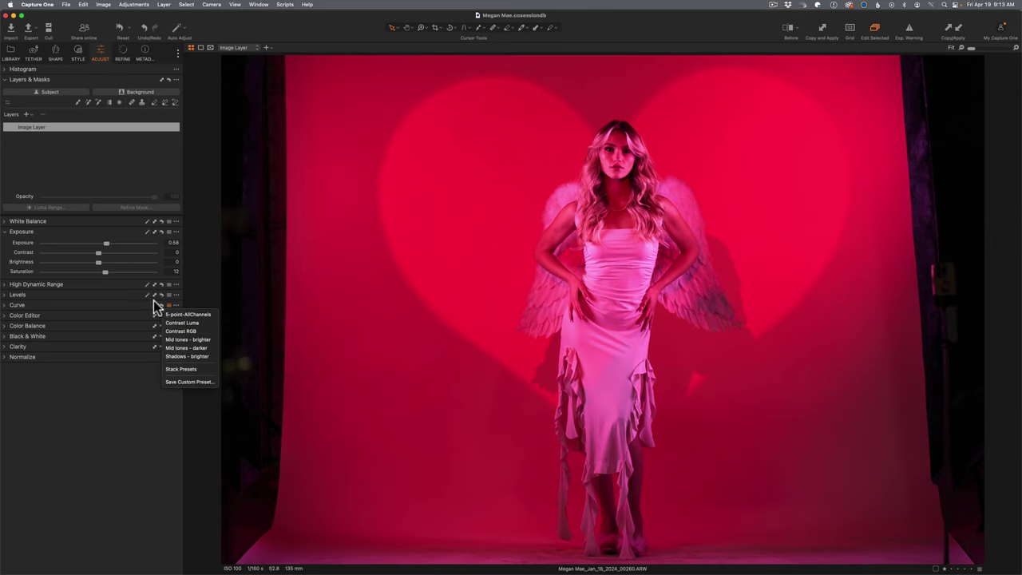
left_click(4, 310)
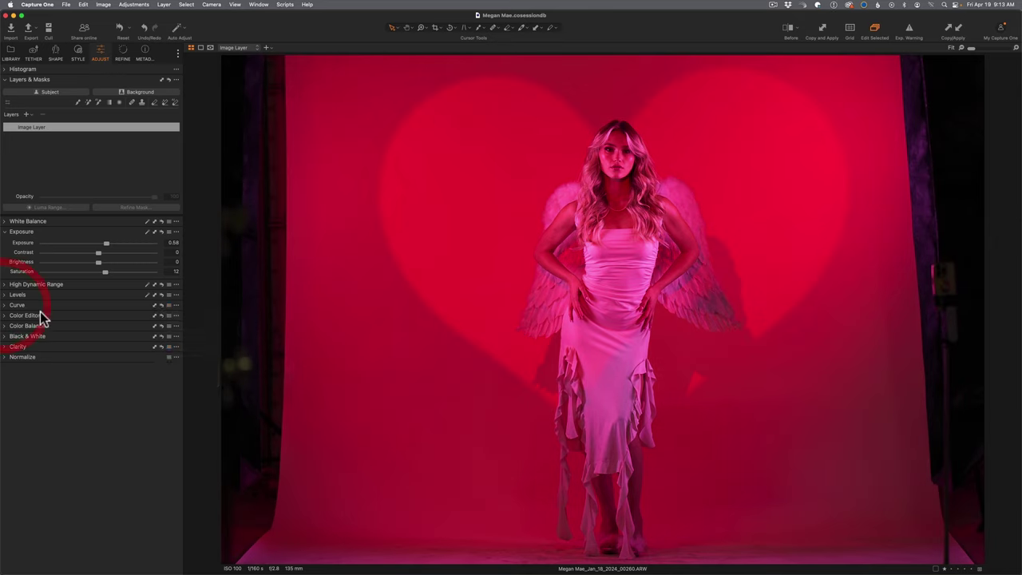
left_click(4, 305)
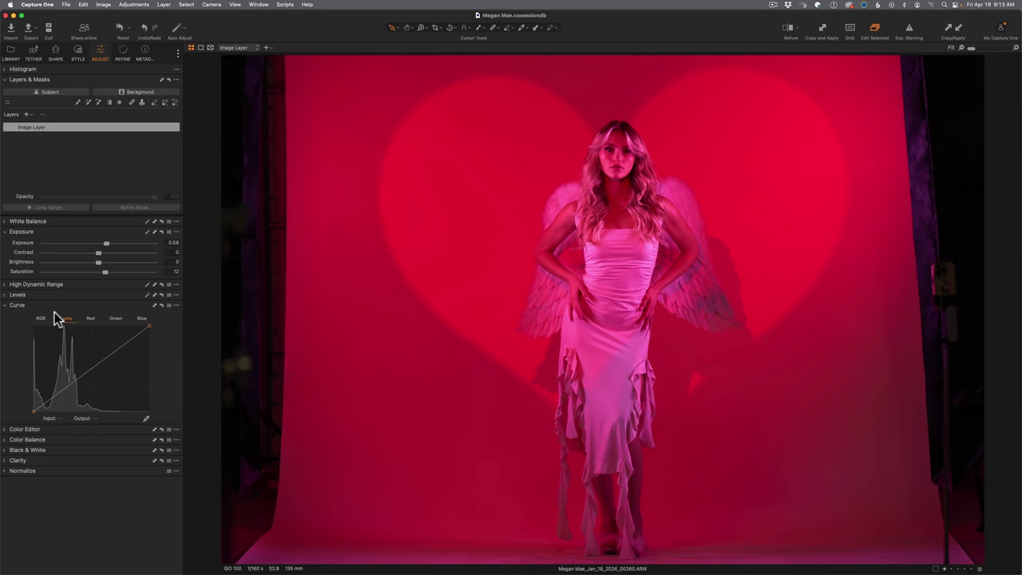
Open the image importer, examine the stacked styles and custom presets available under its Adjustments settings, and close it
left_click(11, 32)
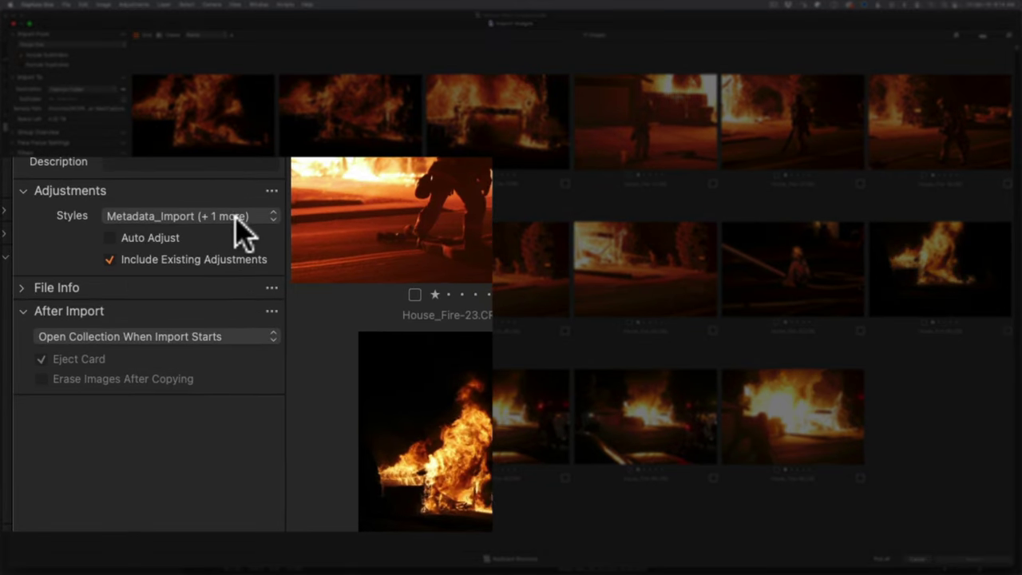
left_click(242, 217)
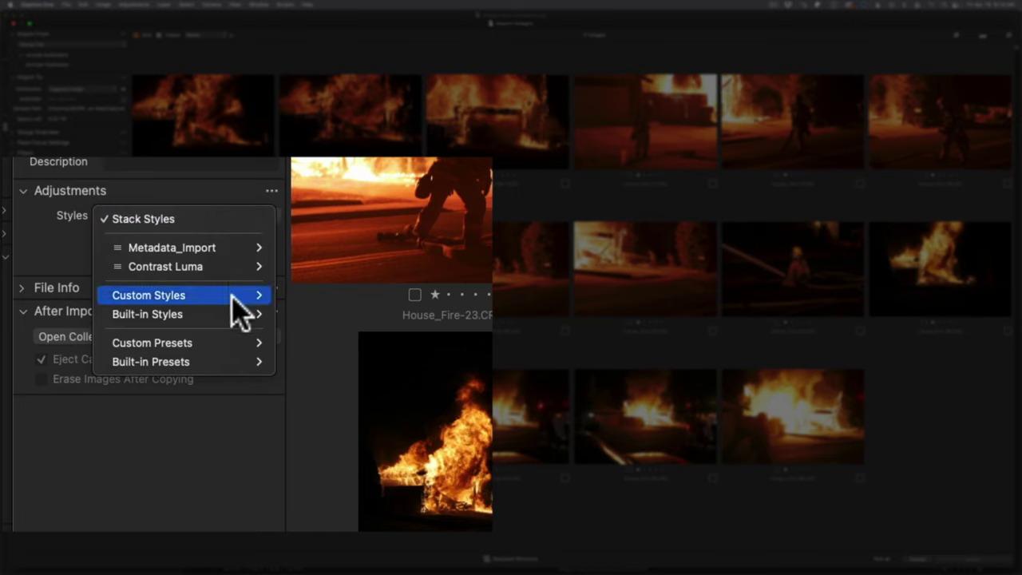
mouse_move(239, 344)
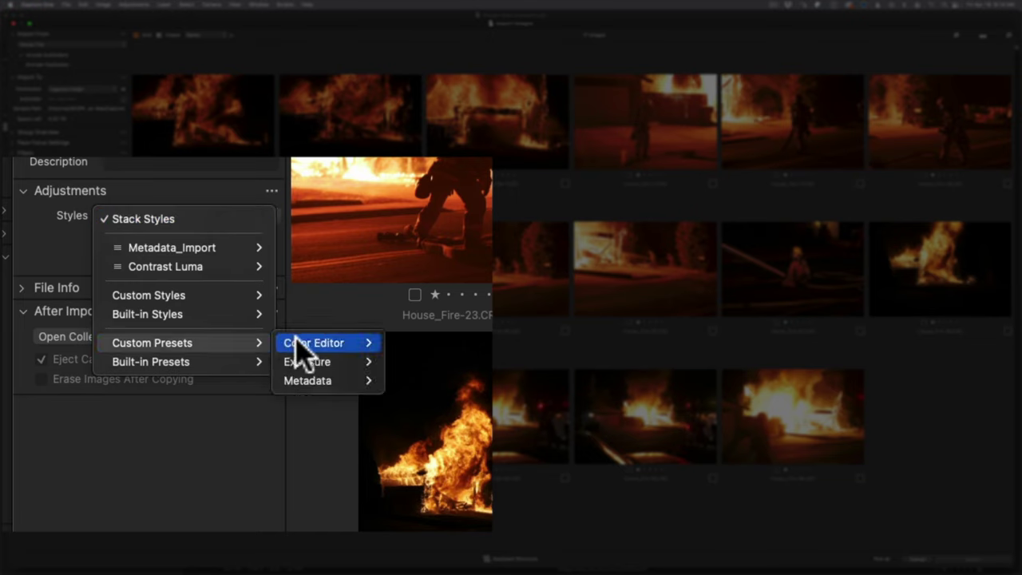
mouse_move(289, 378)
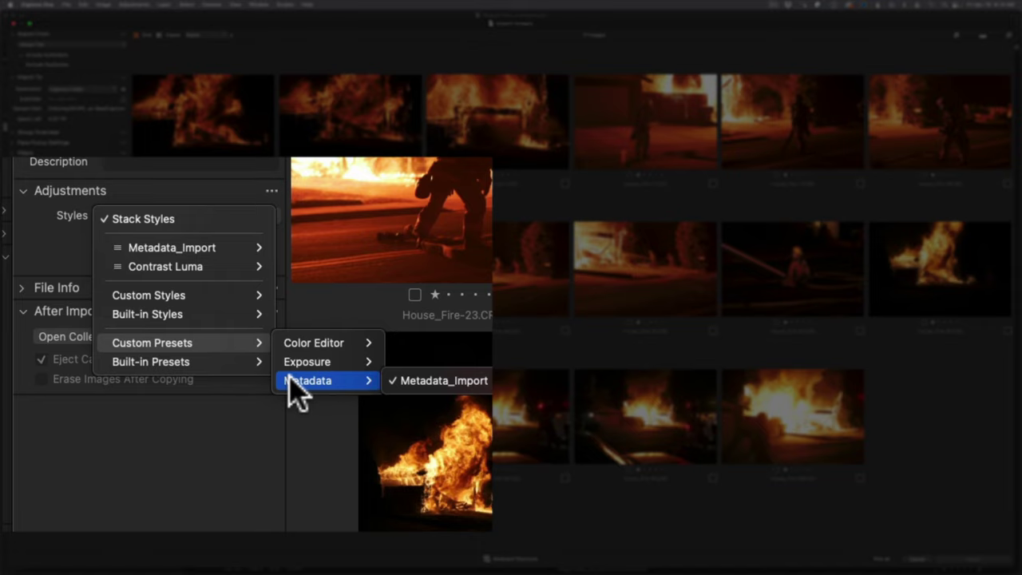
left_click(129, 515)
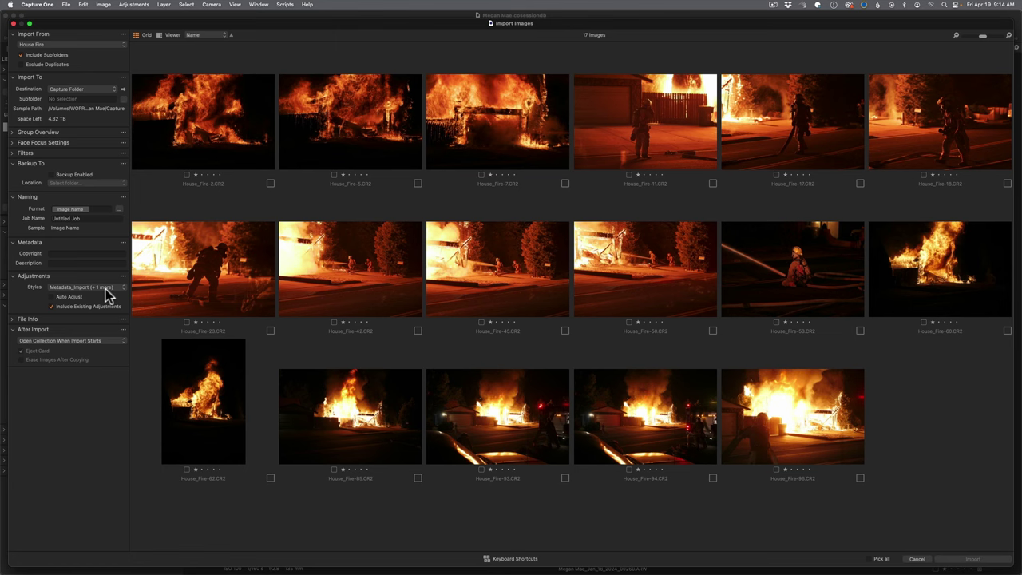
left_click(12, 25)
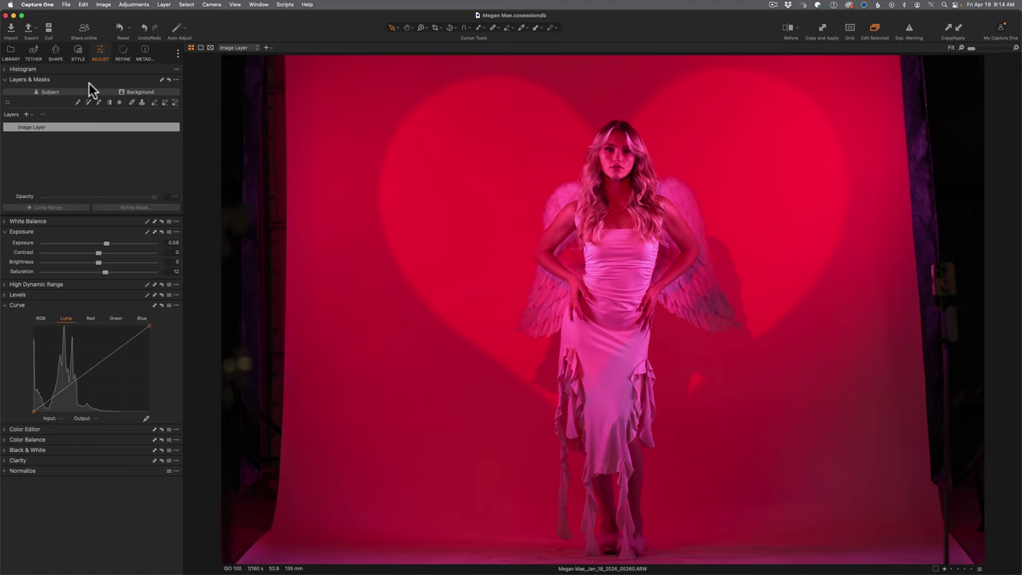
Check the photo's styles, reset its metadata and apply the Metadata_Import preset to it
left_click(78, 52)
left_click(64, 145)
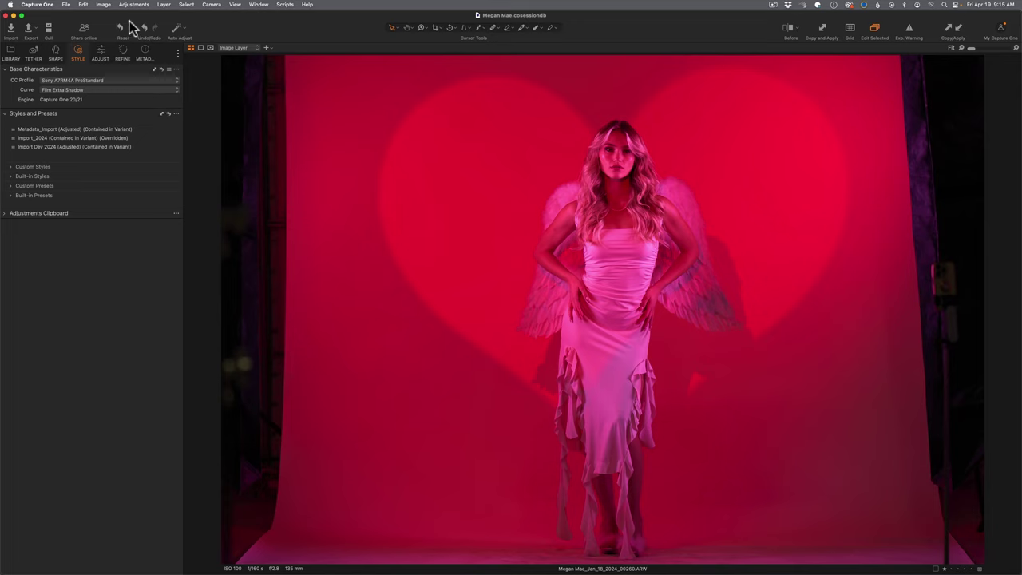
left_click(144, 52)
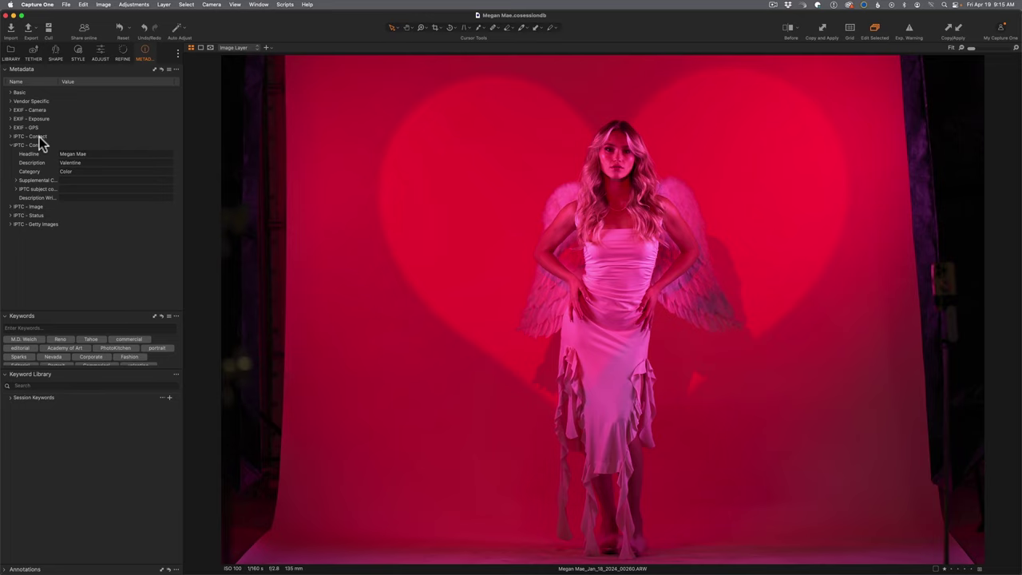
left_click(165, 80)
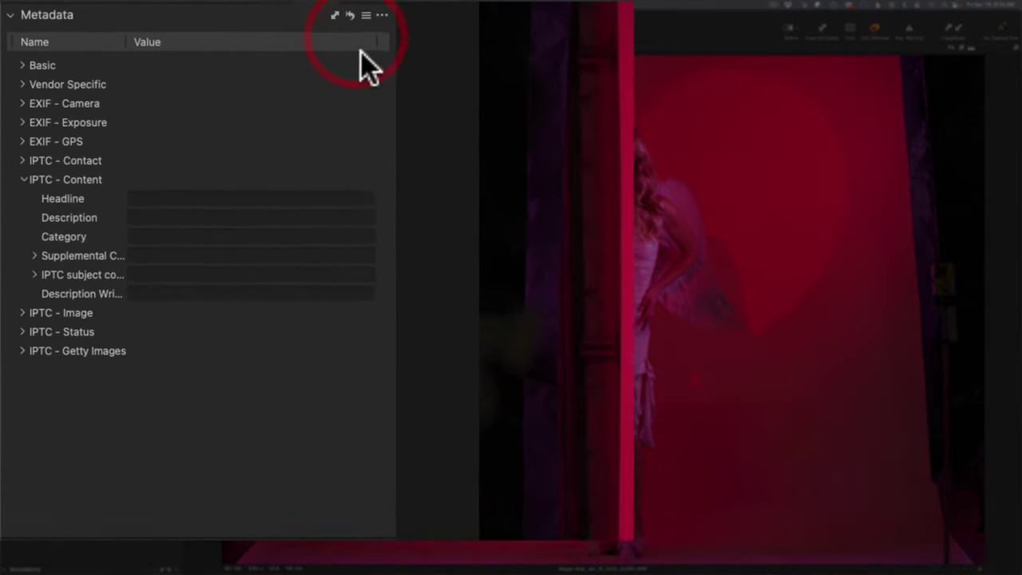
left_click(366, 15)
left_click(374, 83)
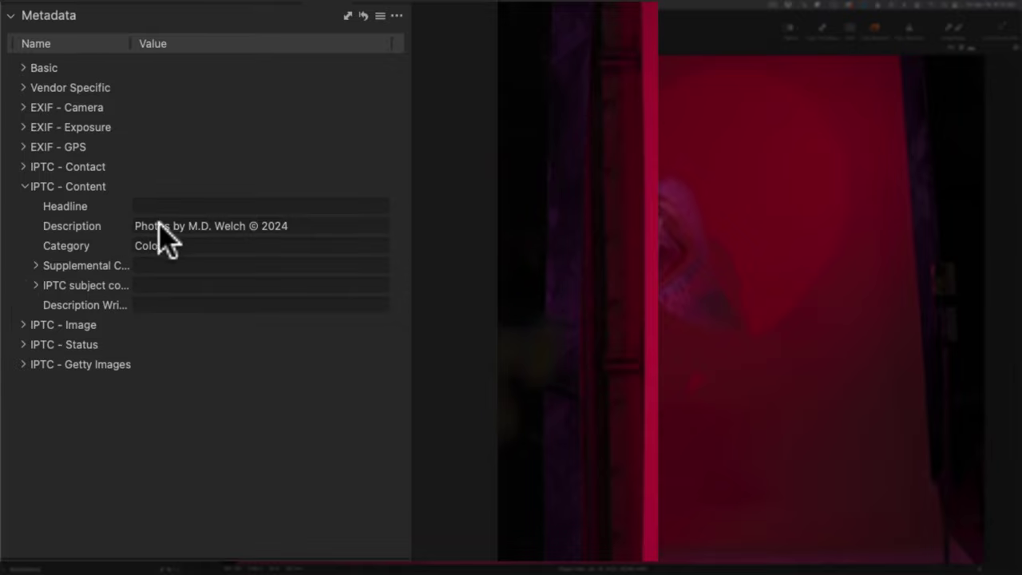
Examine the photo's IPTC - Image and IPTC - Status metadata sections and collapse them again
left_click(23, 324)
left_click(23, 324)
left_click(24, 344)
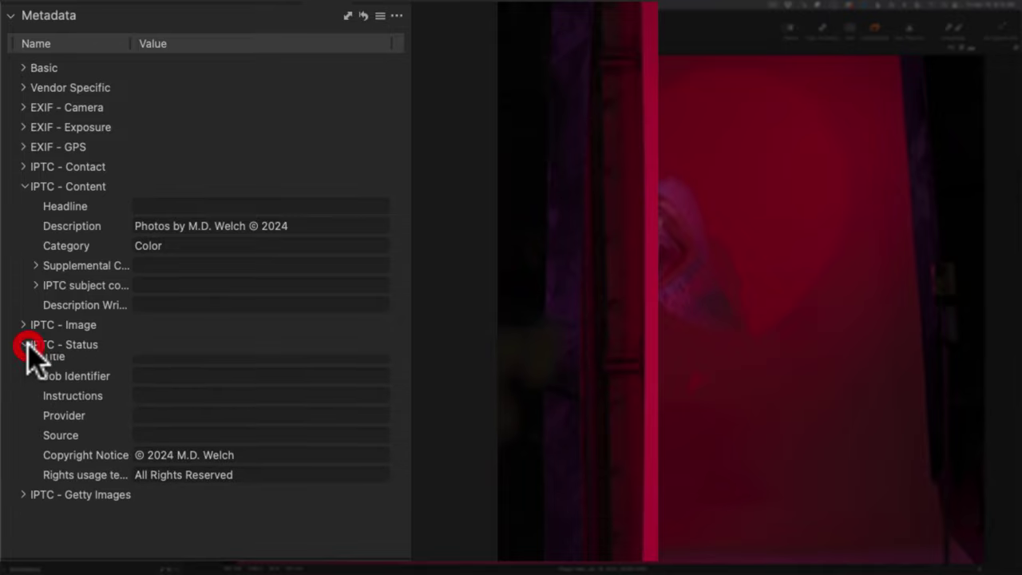
left_click(24, 345)
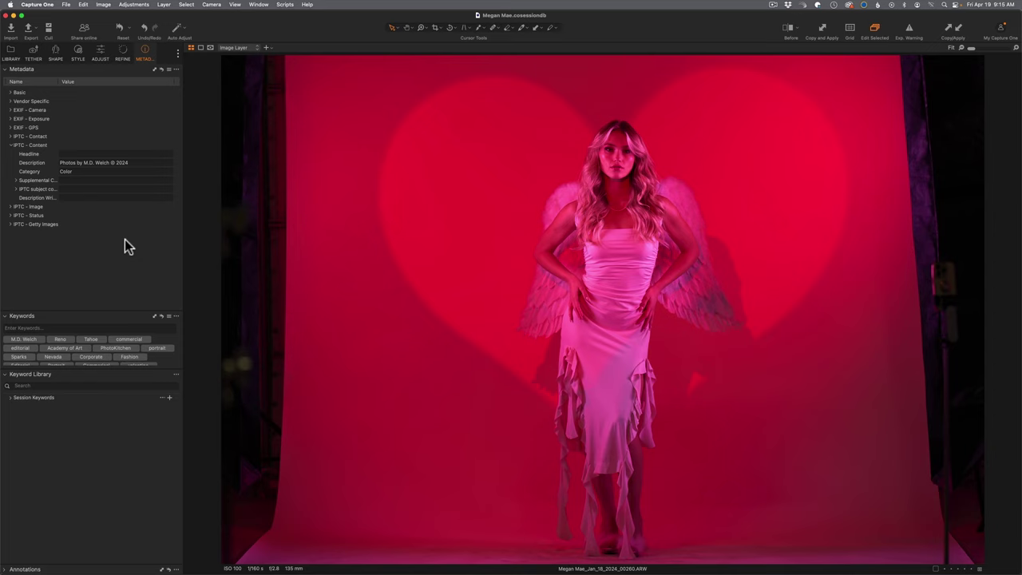
Review the refinement tools, including Sharpening and Lens Correction, and return to the photo's applied Styles and Presets
left_click(123, 53)
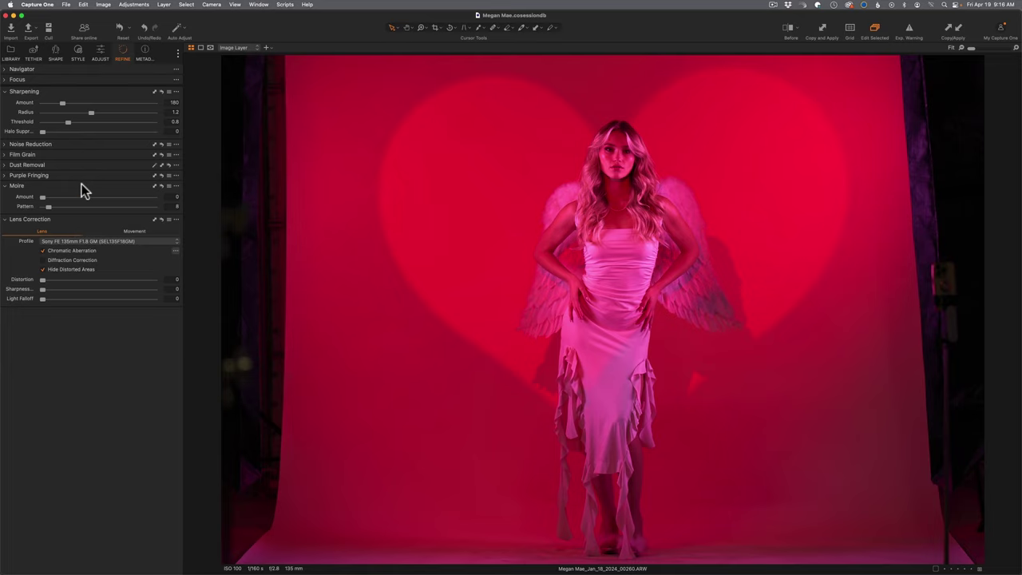
left_click(76, 54)
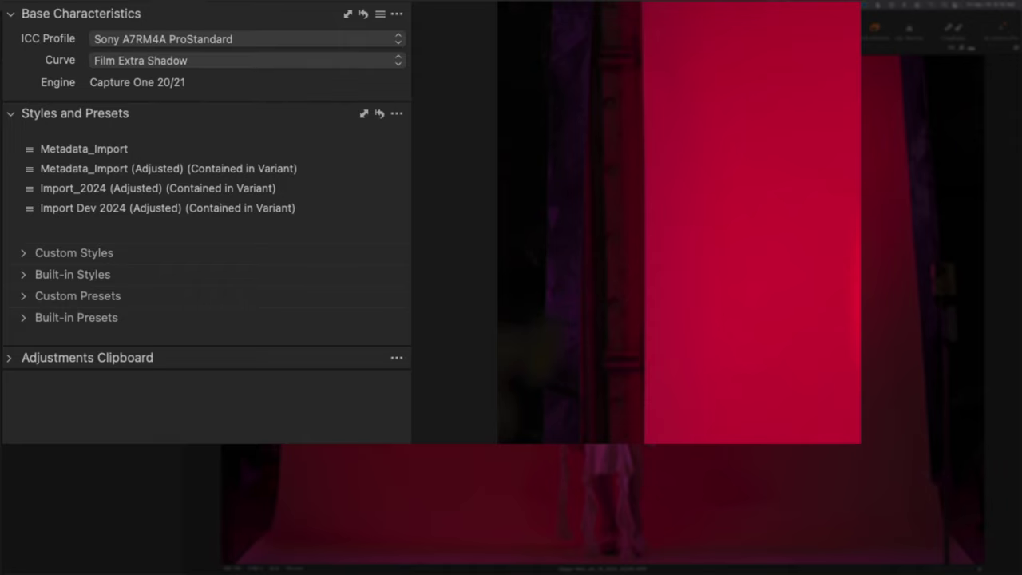
left_click(63, 115)
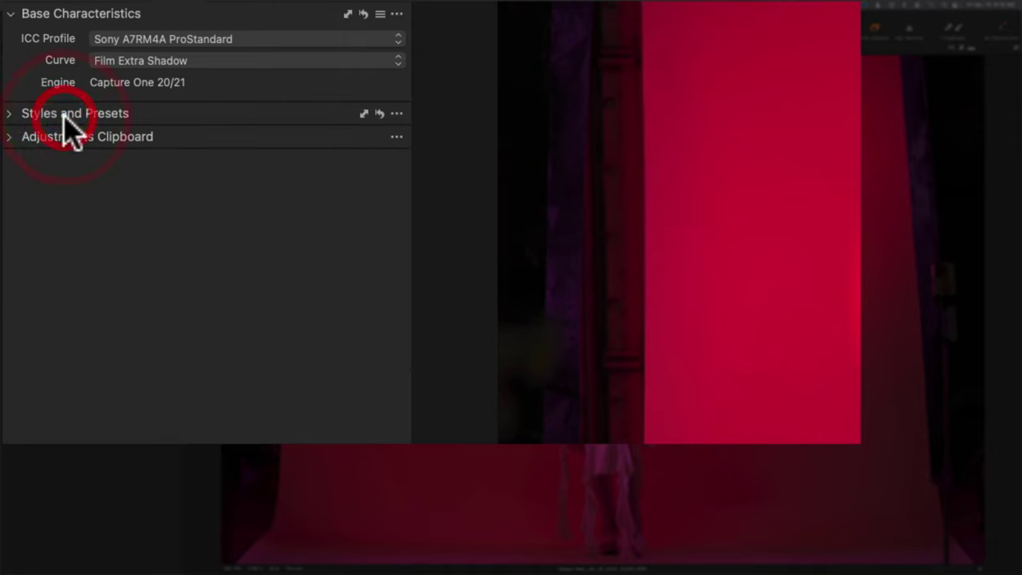
left_click(96, 118)
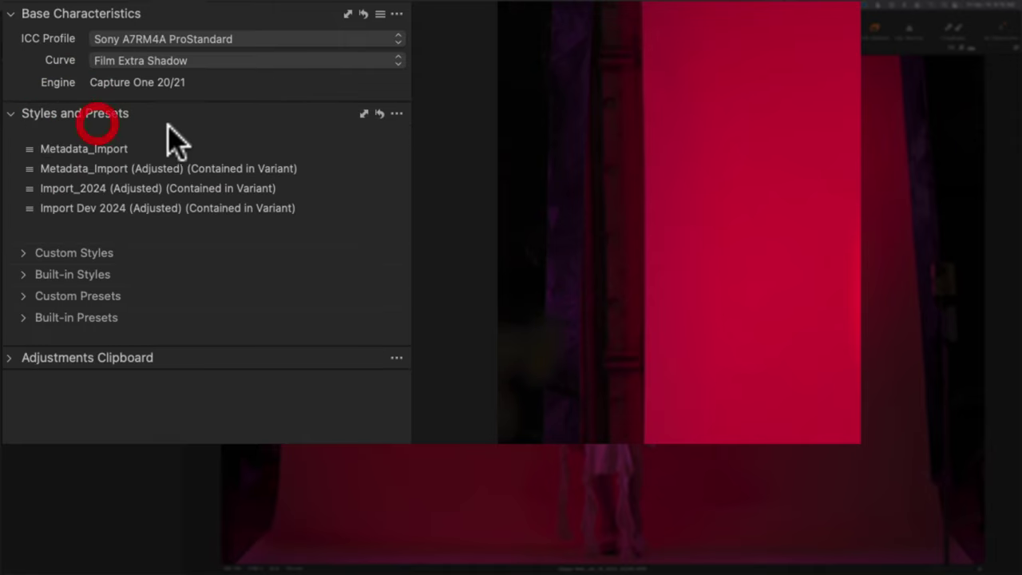
Start saving a custom style from the photo, review the adjustment and Metadata items it can include, and cancel the save
left_click(397, 114)
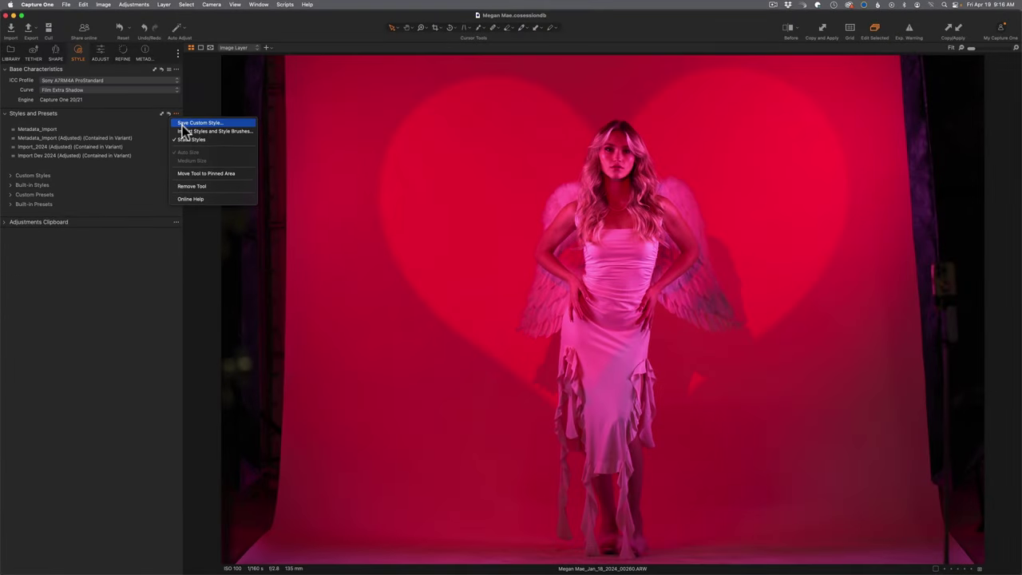
left_click(183, 124)
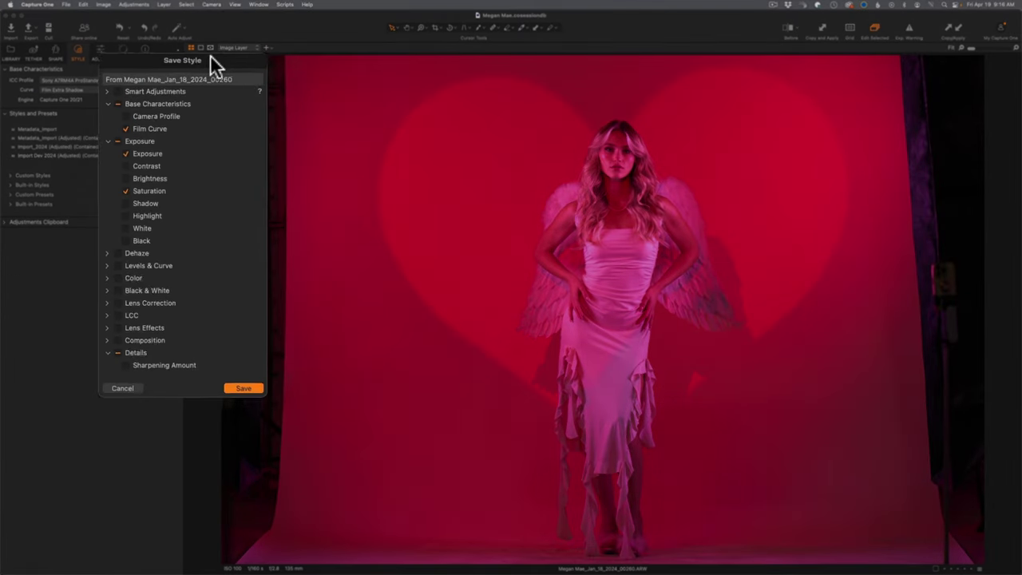
scroll(186, 225, "down", 3)
scroll(331, 272, "down", 5)
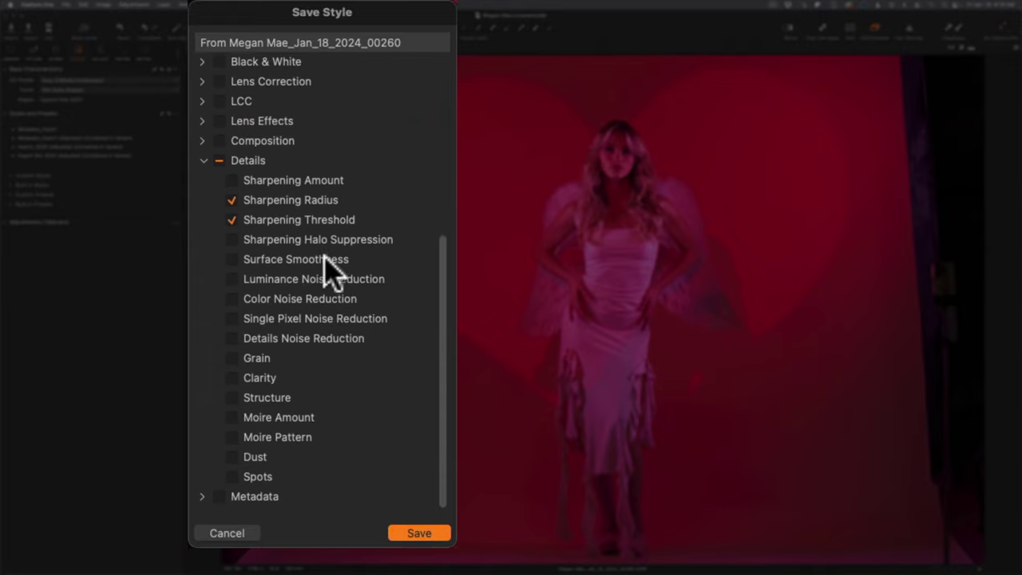
left_click(203, 497)
scroll(214, 456, "down", 5)
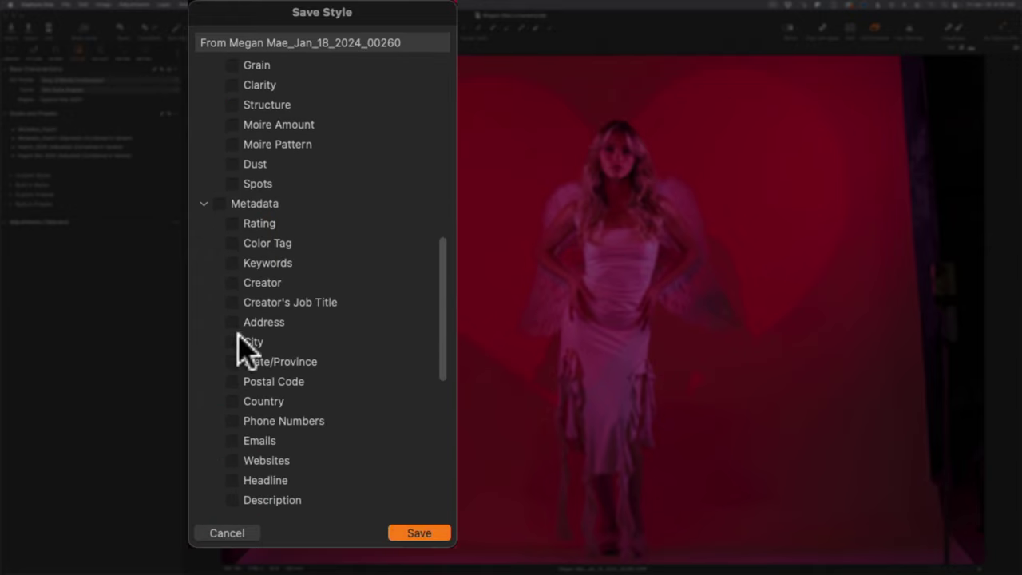
left_click(203, 204)
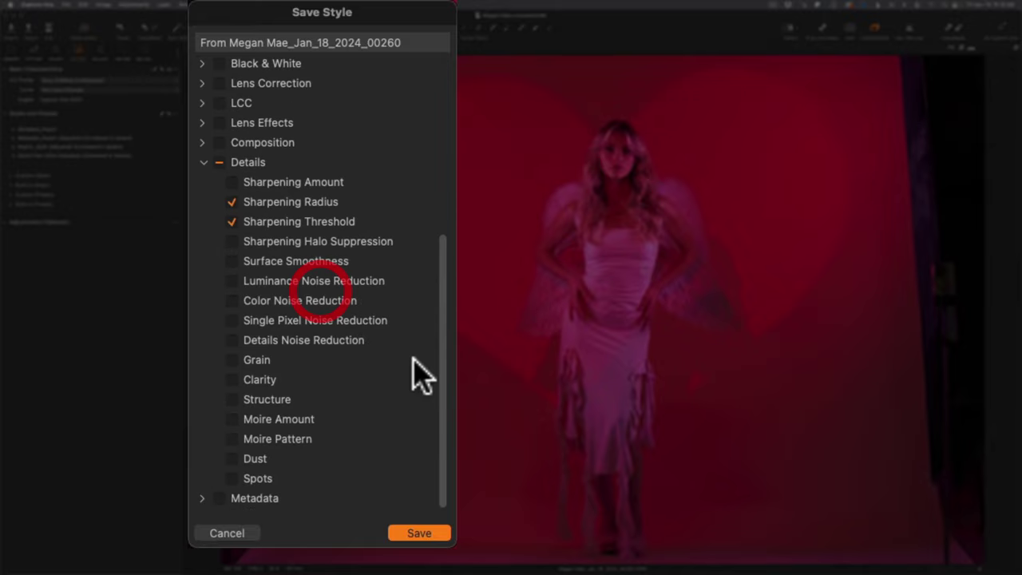
left_click(417, 533)
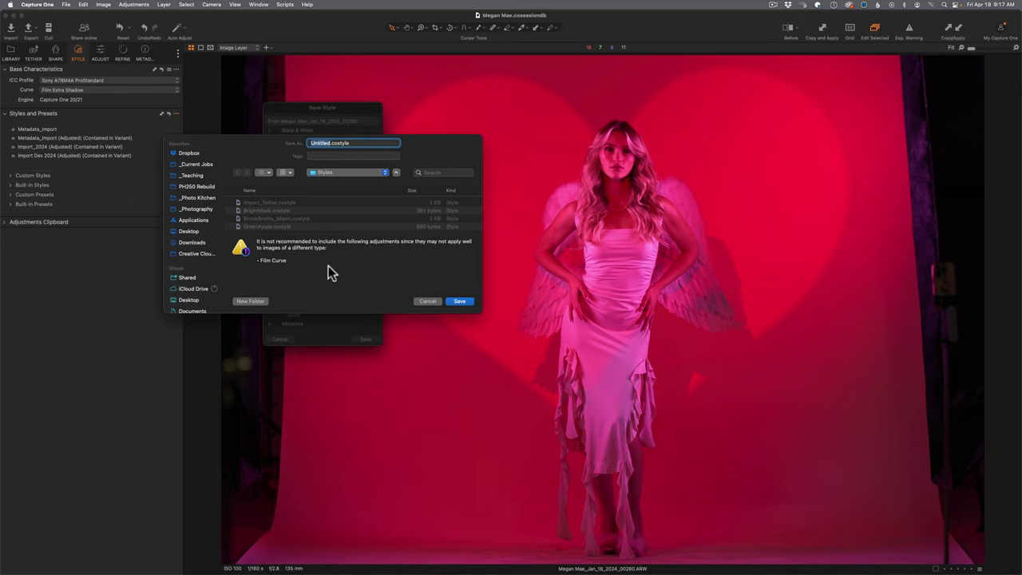
left_click(428, 301)
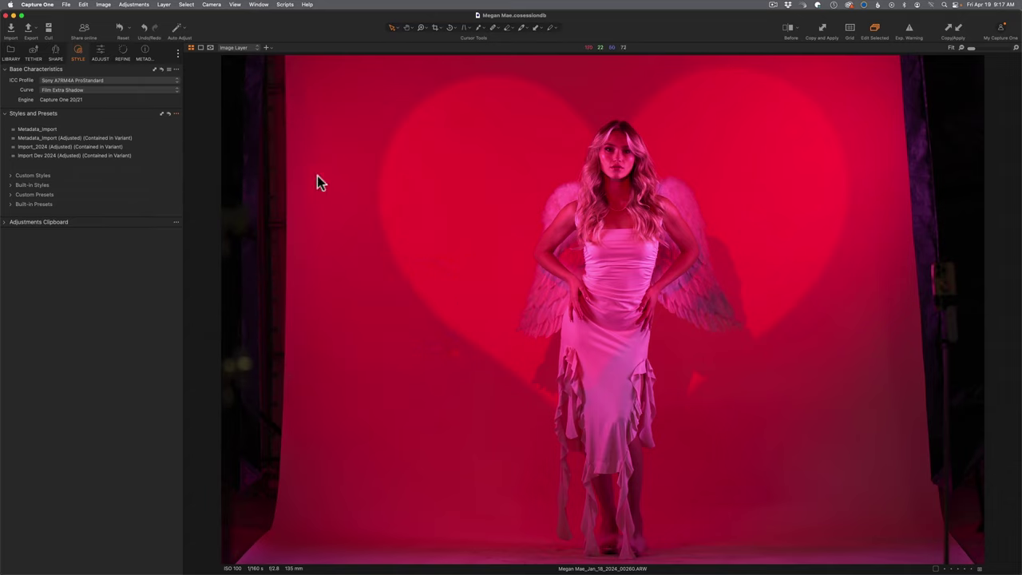
Collapse the other tethering sections and set the Next Capture Adjustments style to the custom style Import_Tether
left_click(32, 53)
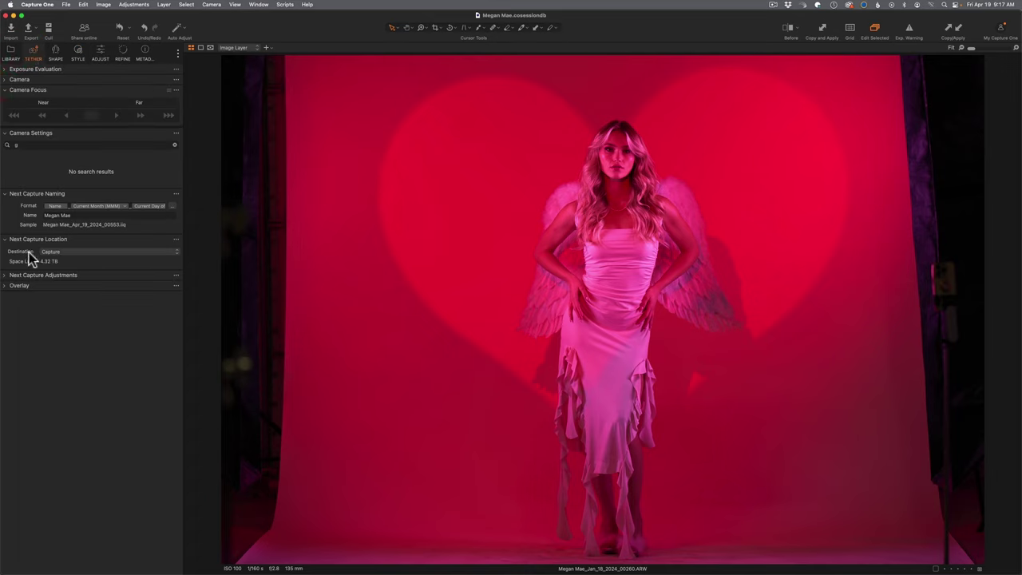
left_click(6, 238)
left_click(5, 134)
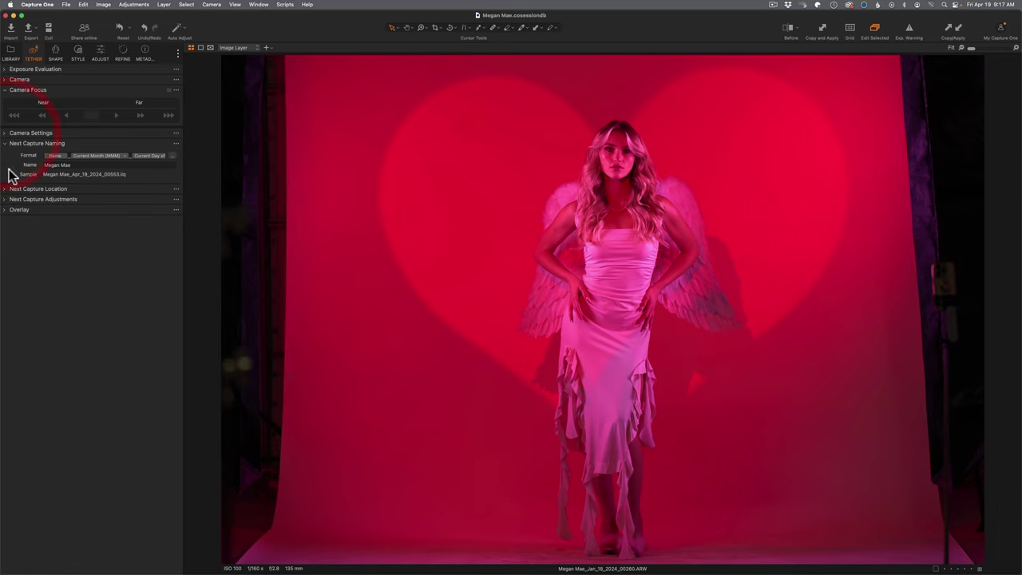
left_click(6, 144)
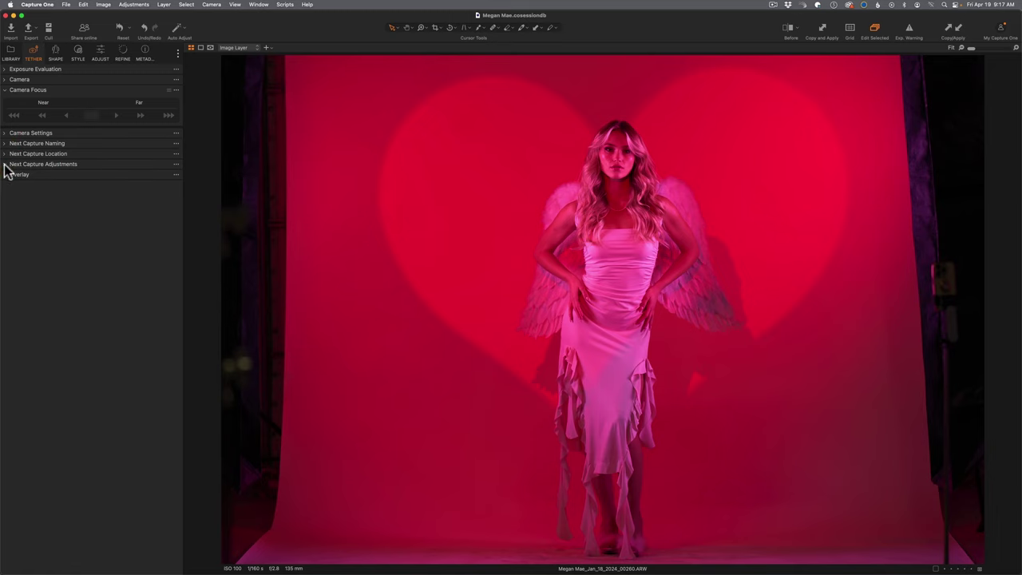
left_click(5, 165)
left_click(81, 217)
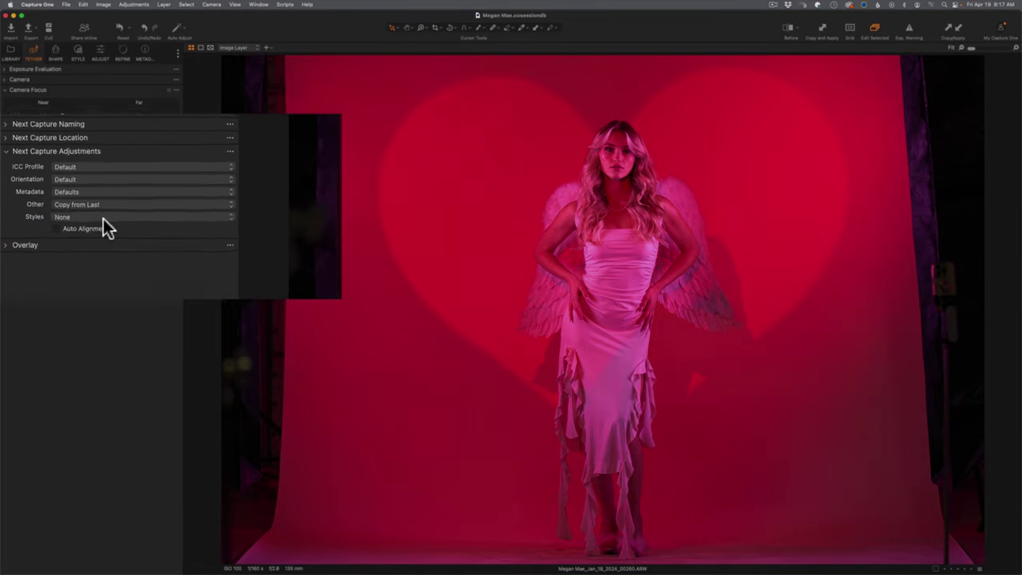
mouse_move(206, 249)
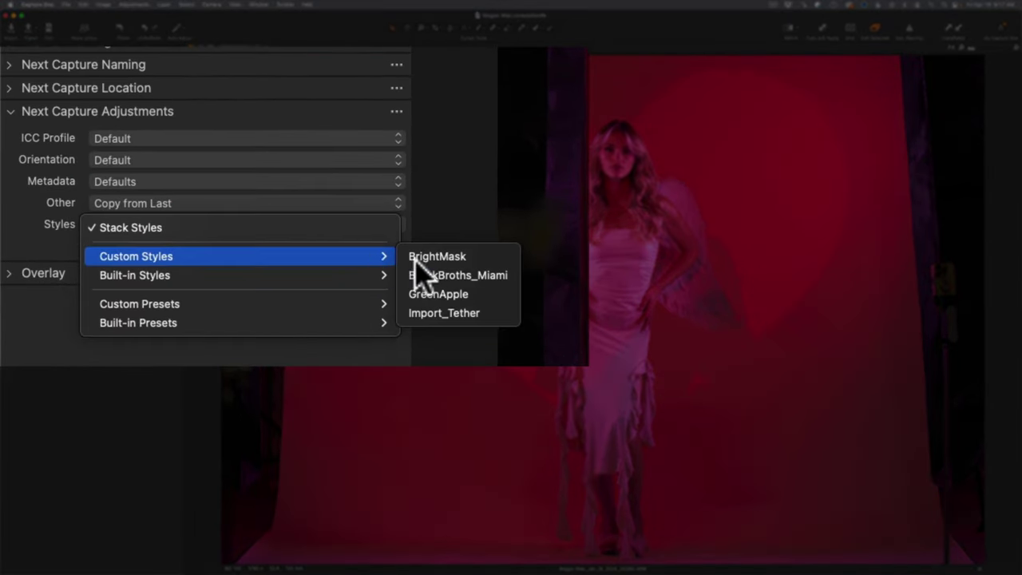
left_click(453, 313)
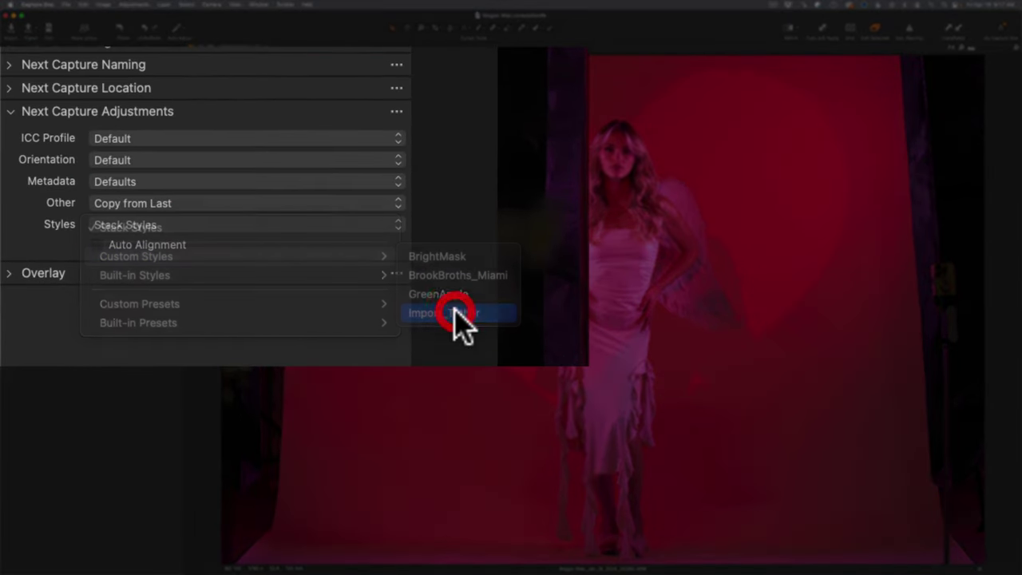
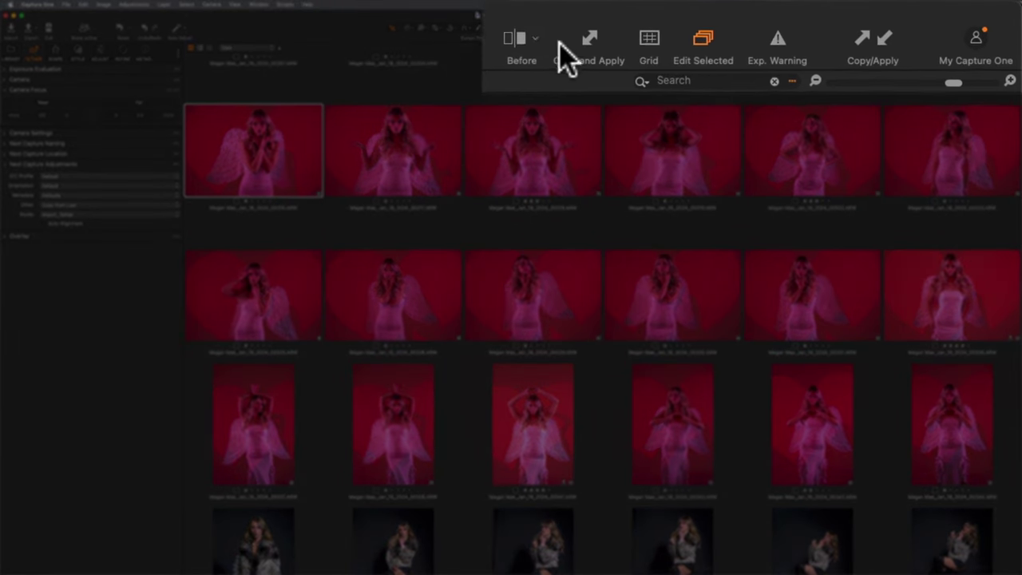
Examine the toolbar's Copy and Apply tools and the items offered for customizing the toolbar, and close the customization
left_click(678, 49)
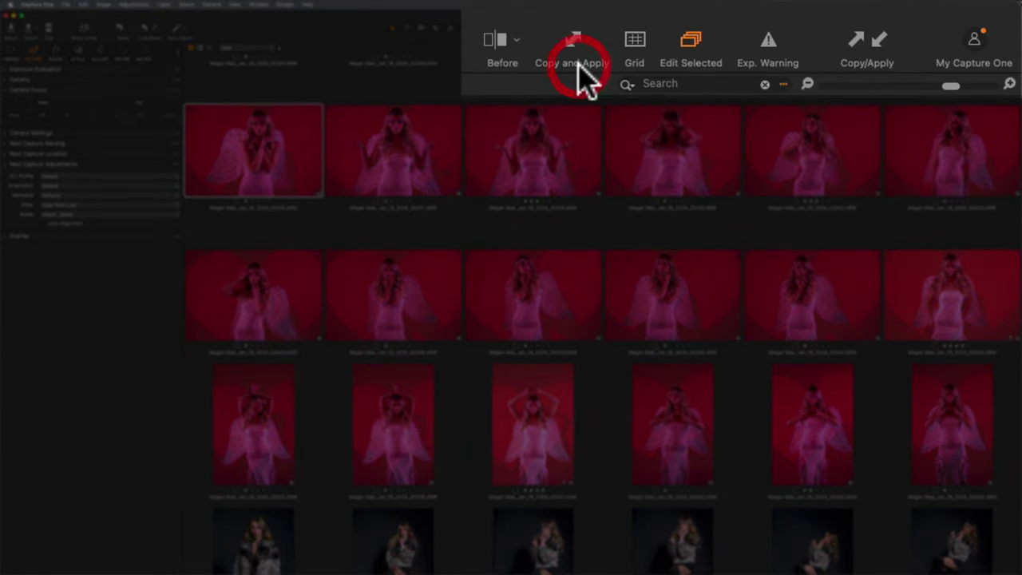
left_click(873, 73)
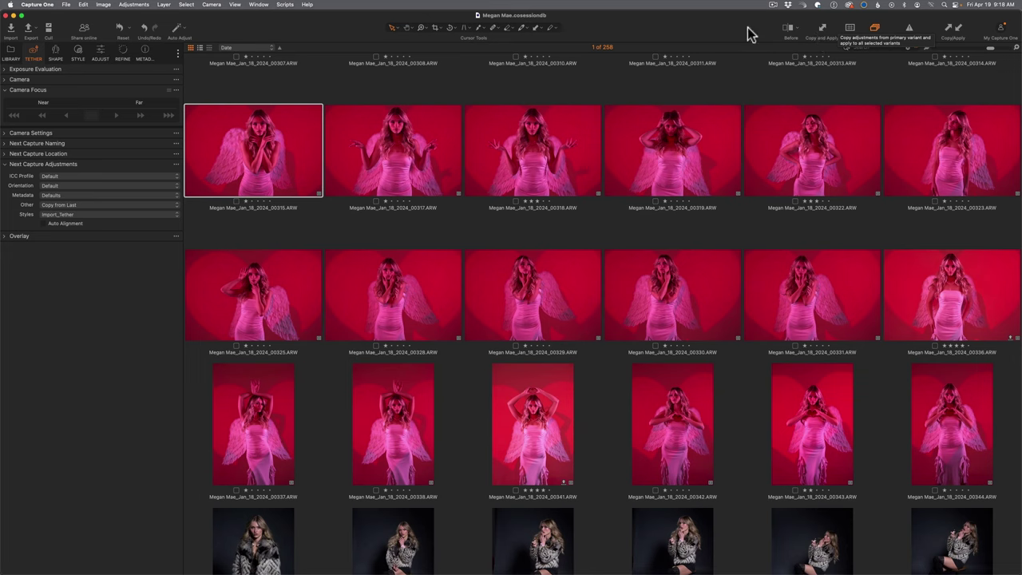
right_click(748, 32)
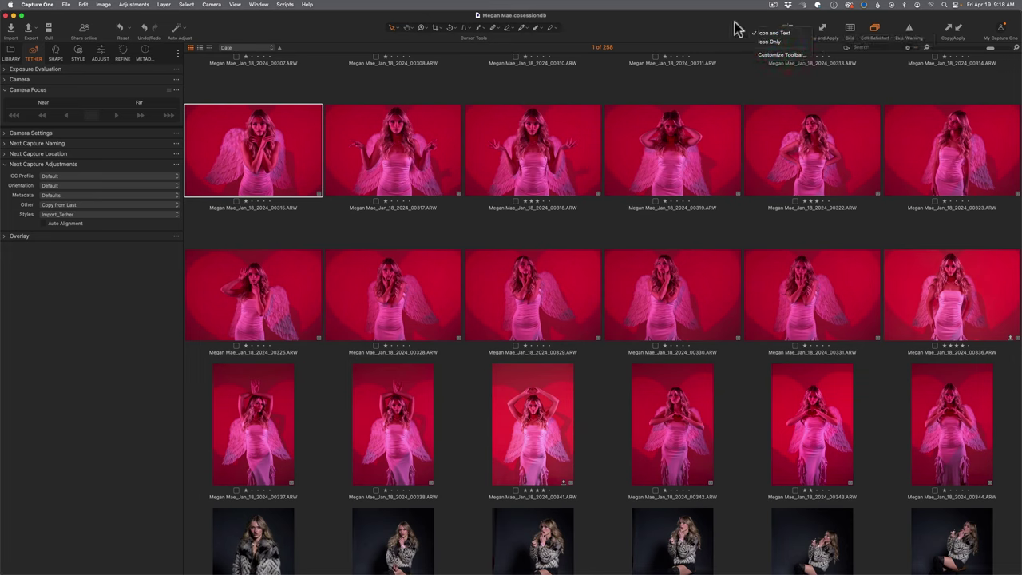
left_click(772, 56)
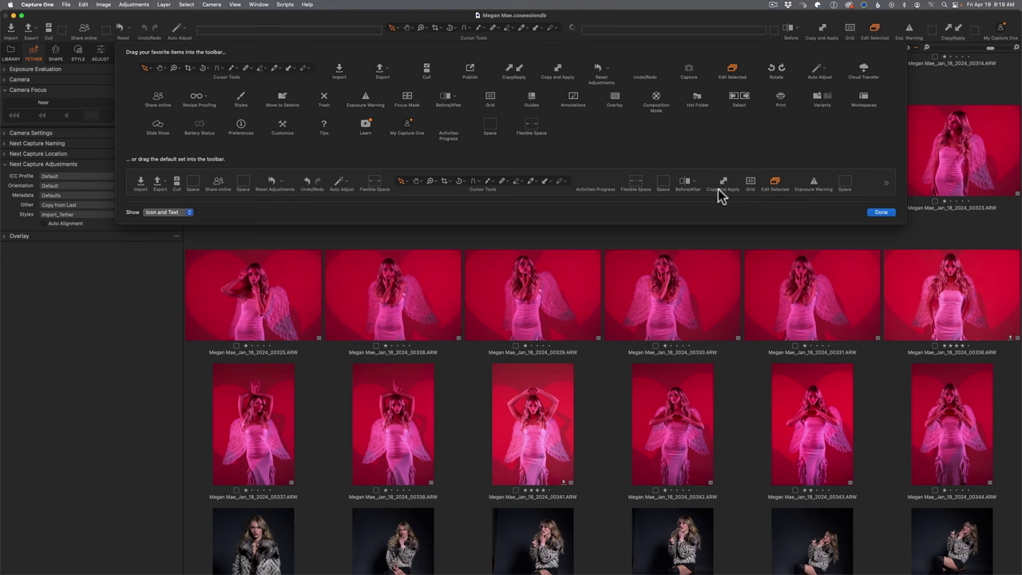
left_click(879, 213)
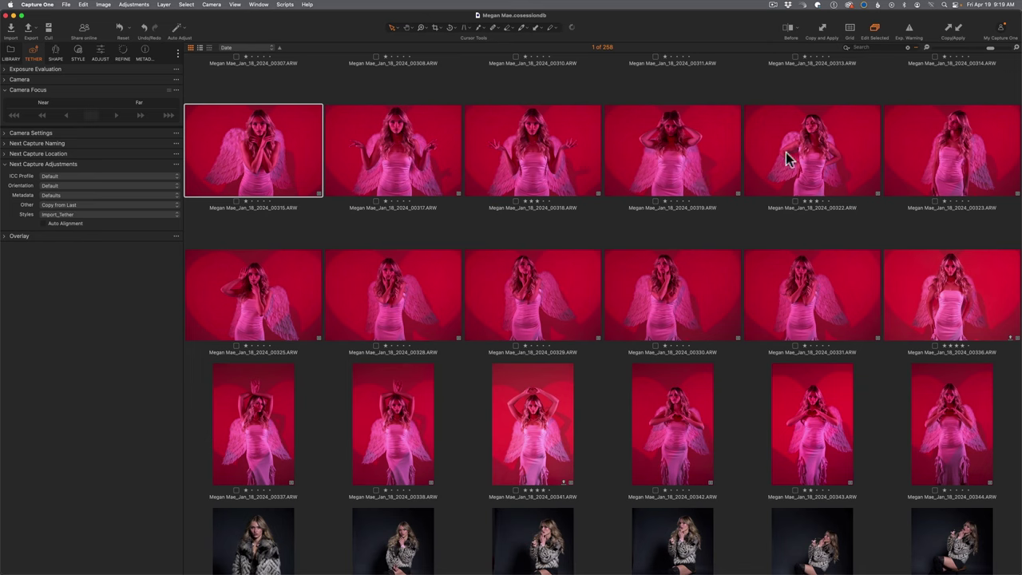
Enable Black & White on photo 00315 only, keeping the Split Tones values at zero
left_click(825, 150, "shift")
left_click(518, 216)
left_click(257, 137)
left_click(101, 51)
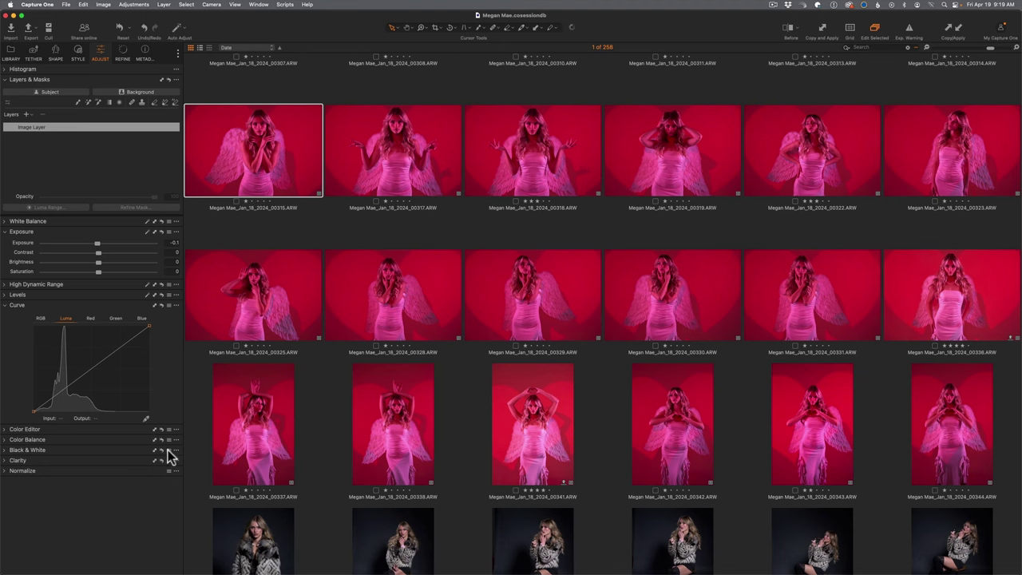
left_click(6, 450)
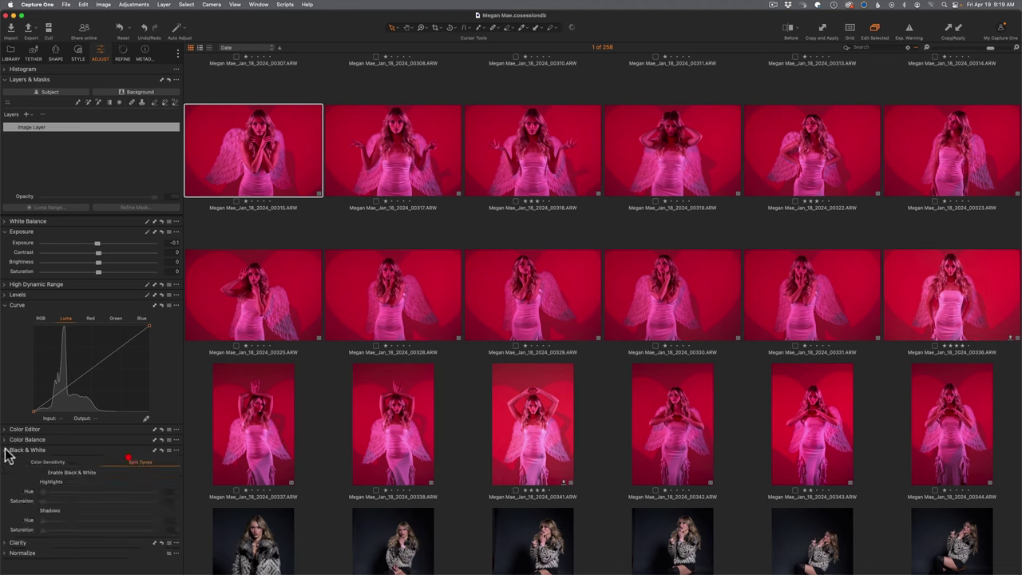
left_click(42, 474)
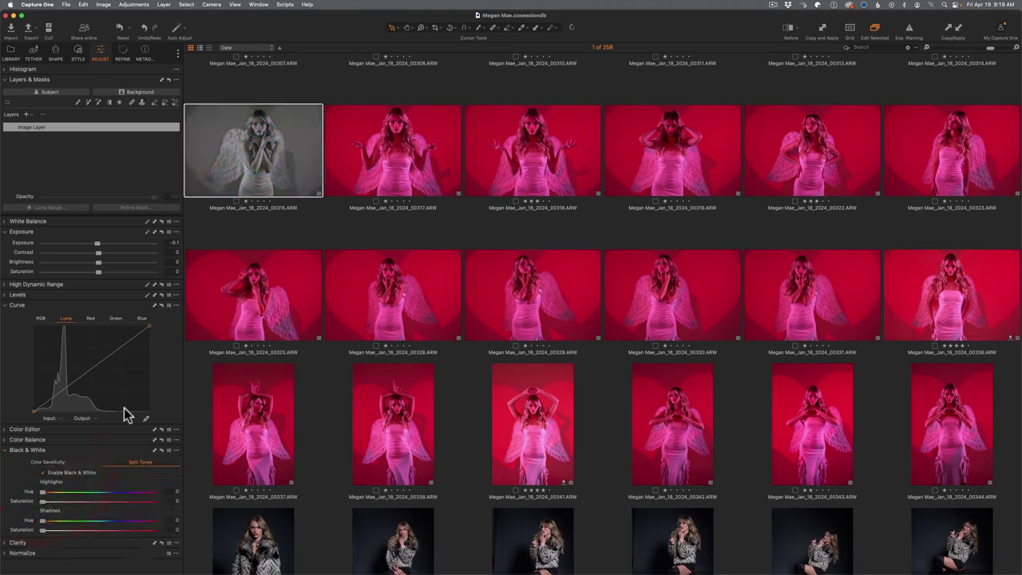
left_click(296, 231)
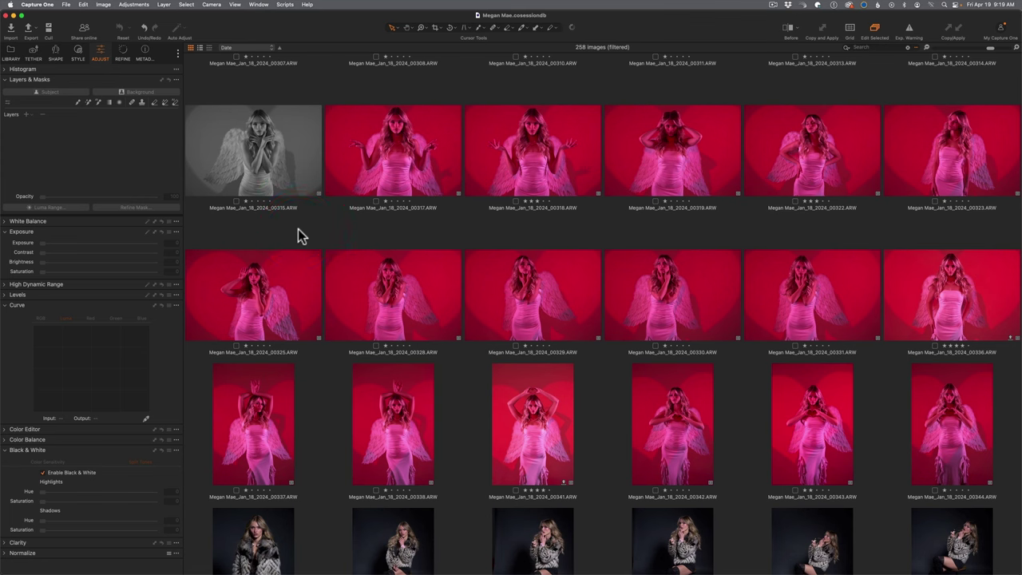
left_click(270, 129)
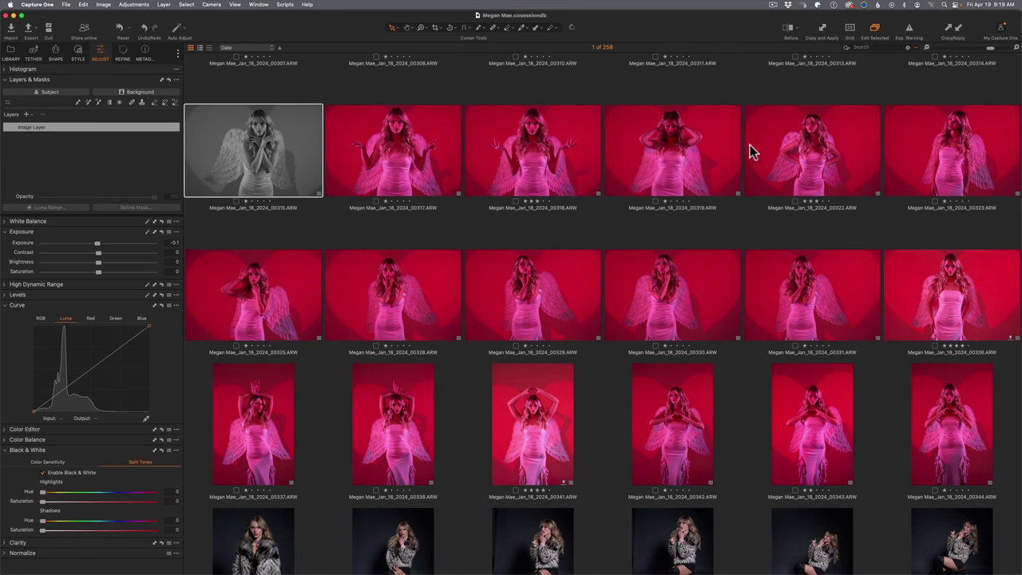
Extend the selection from photo 00315 to 00322 and copy and apply its Film Curve, Exposure, Black & White and sharpening adjustments to them
left_click(781, 146, "shift")
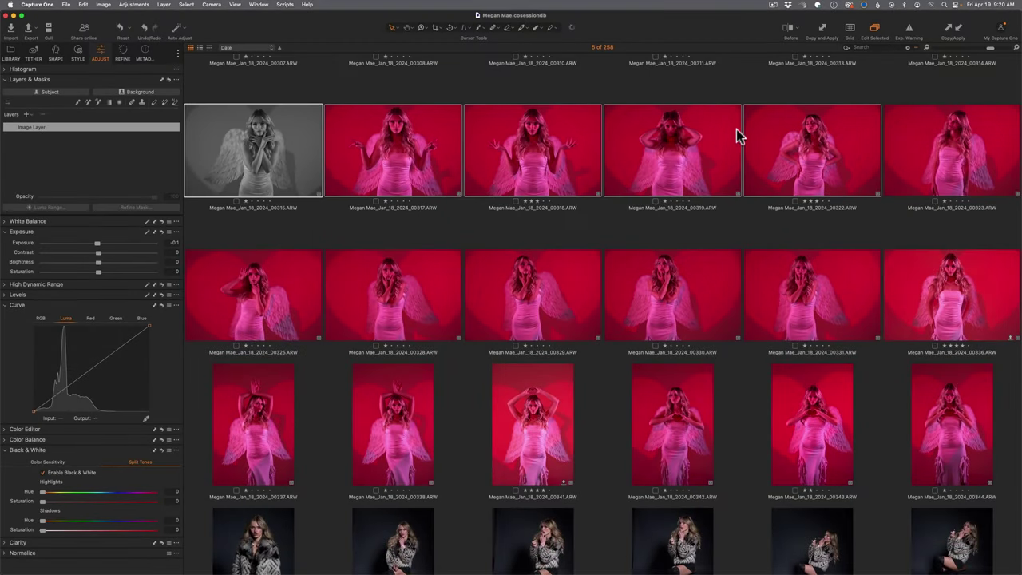
left_click(826, 29)
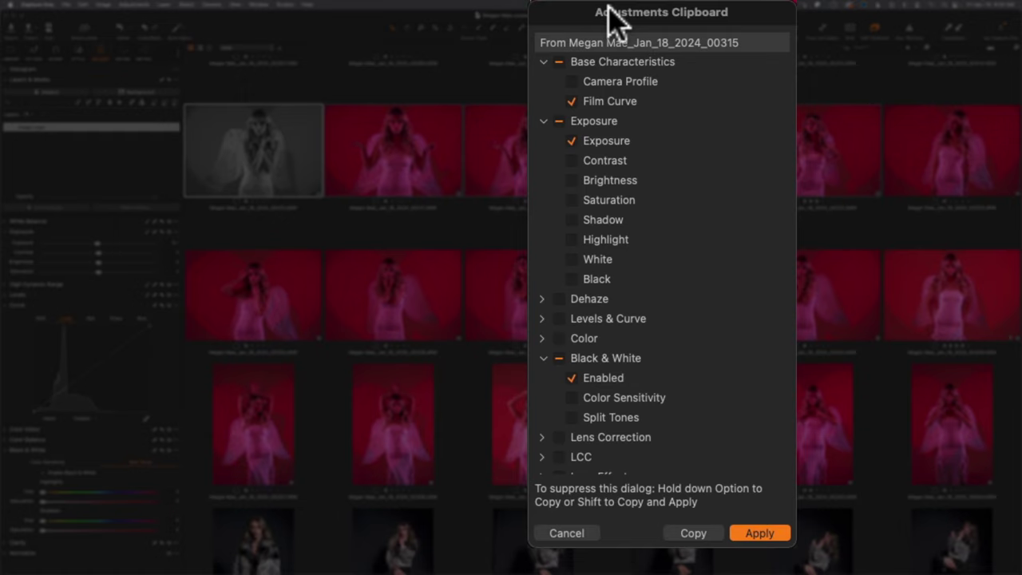
scroll(595, 120, "down", 2)
scroll(591, 106, "down", 8)
scroll(592, 107, "up", 6)
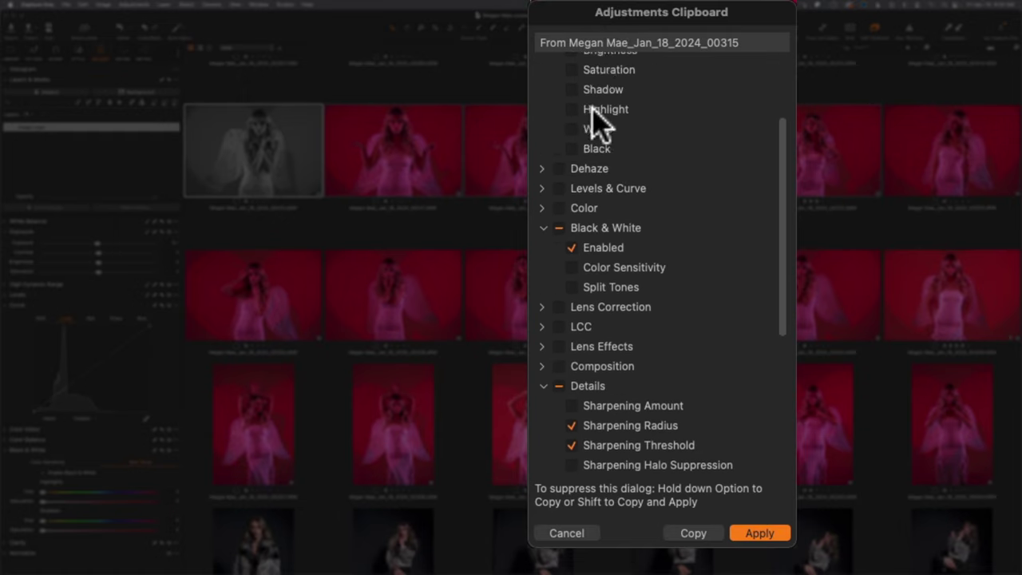
scroll(599, 124, "up", 6)
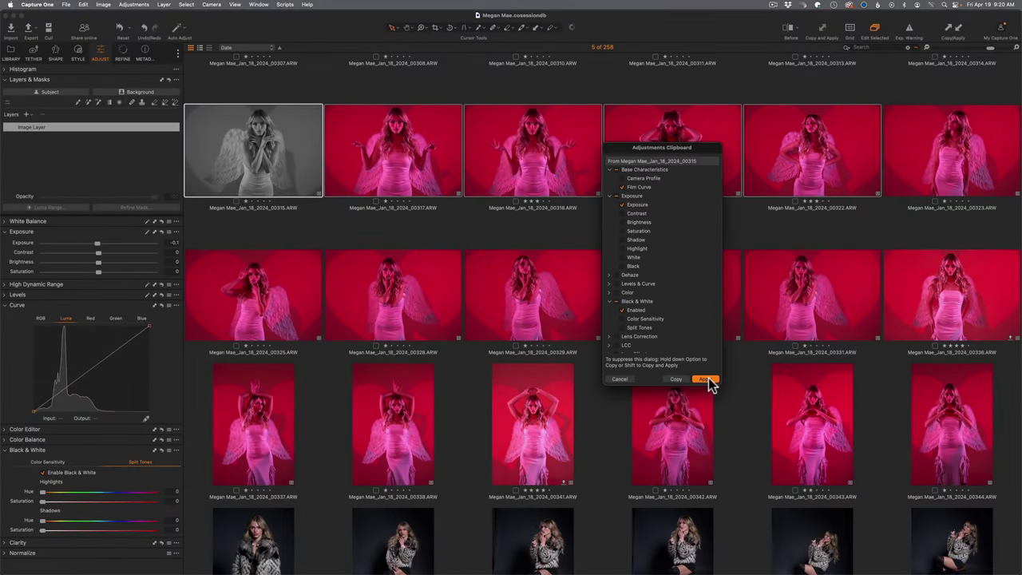
left_click(758, 532)
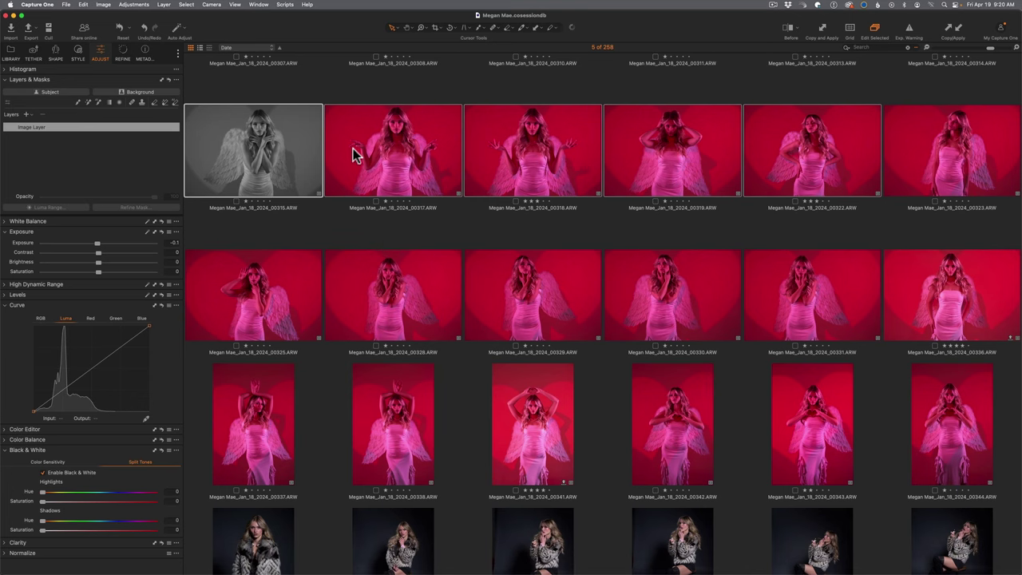
Open photo 00317 in the viewer and compare it with its unadjusted Before version
left_click(375, 233)
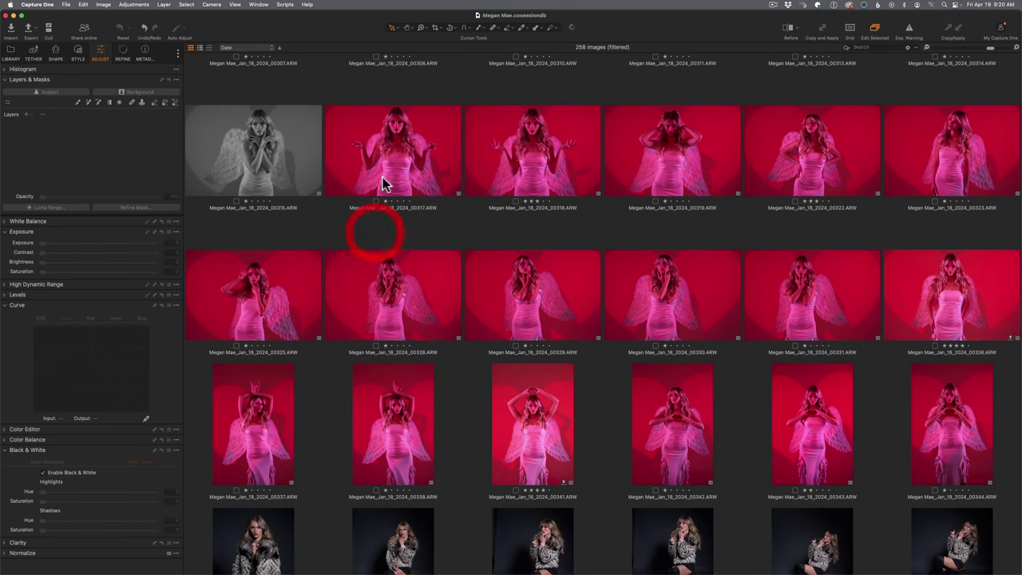
double_click(388, 149)
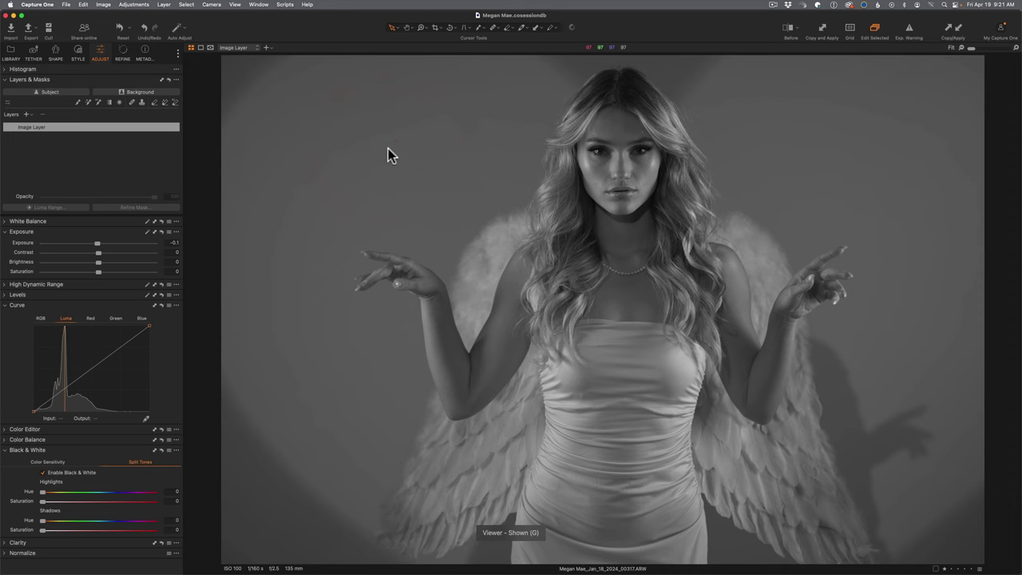
key("y")
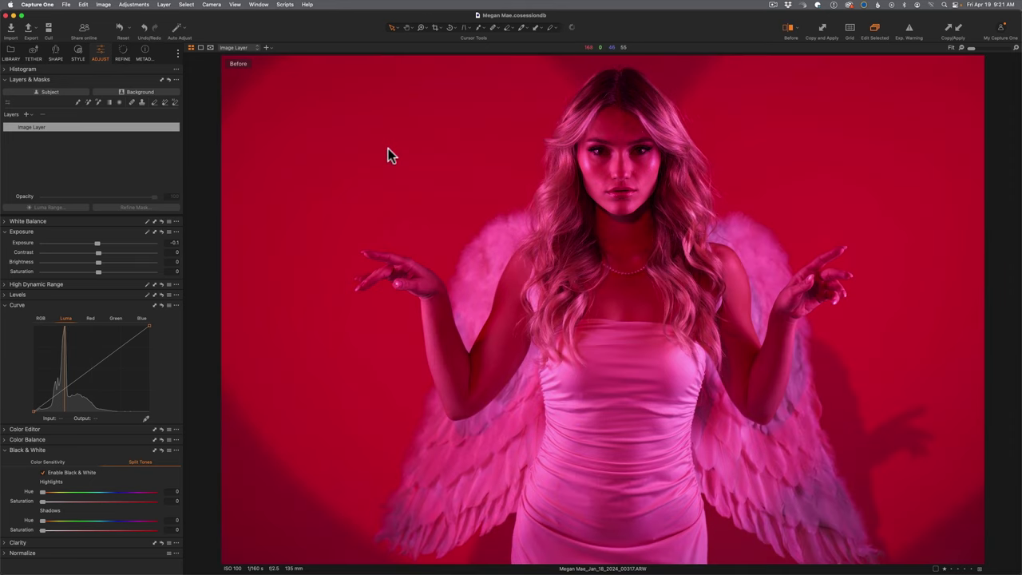
key("y")
Browse the following photos in the viewer to check the applied Black & White conversion, and return to the thumbnail grid
key("g")
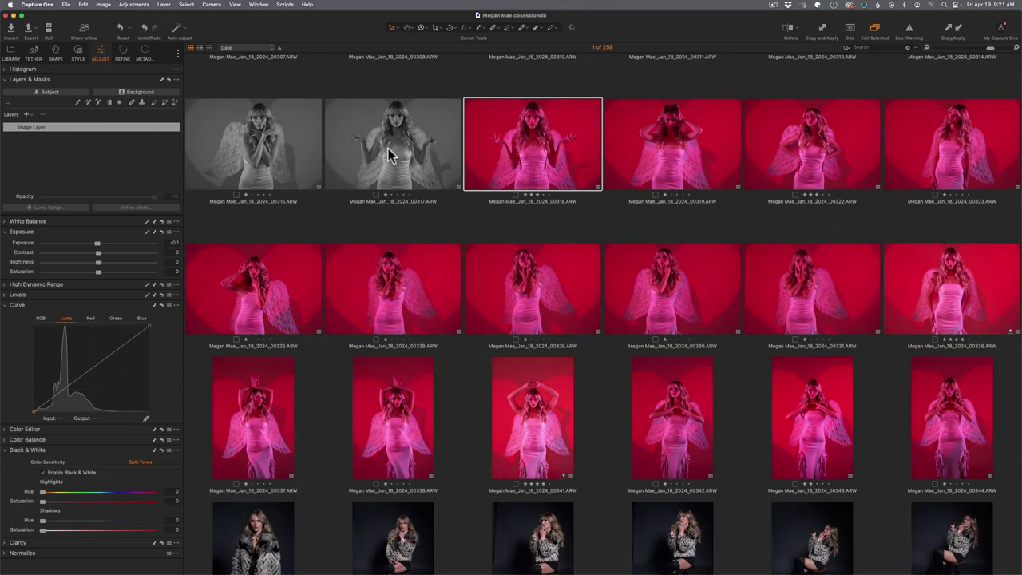
key("g")
key("Right")
key("Right")
key("Right")
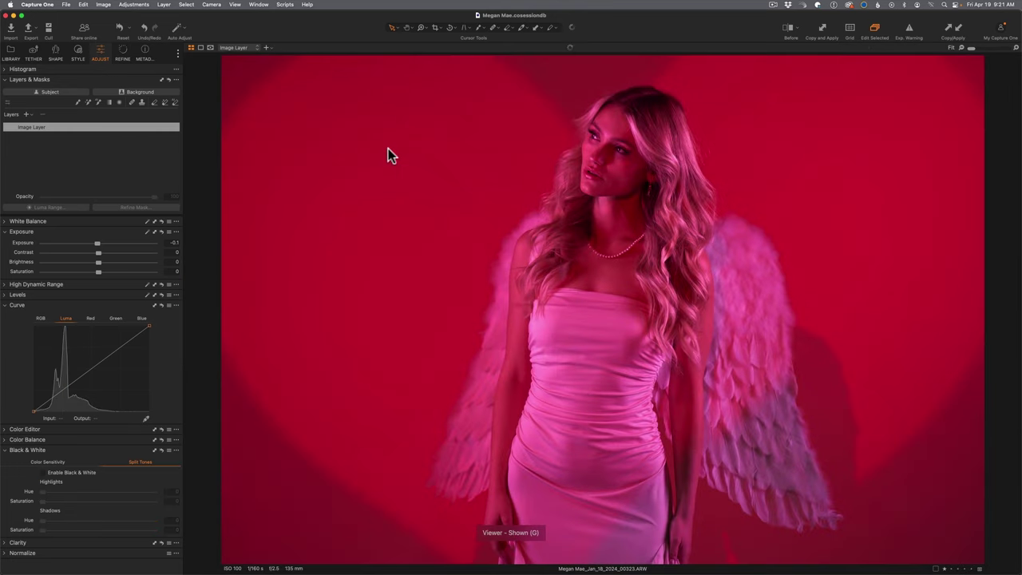
key("g")
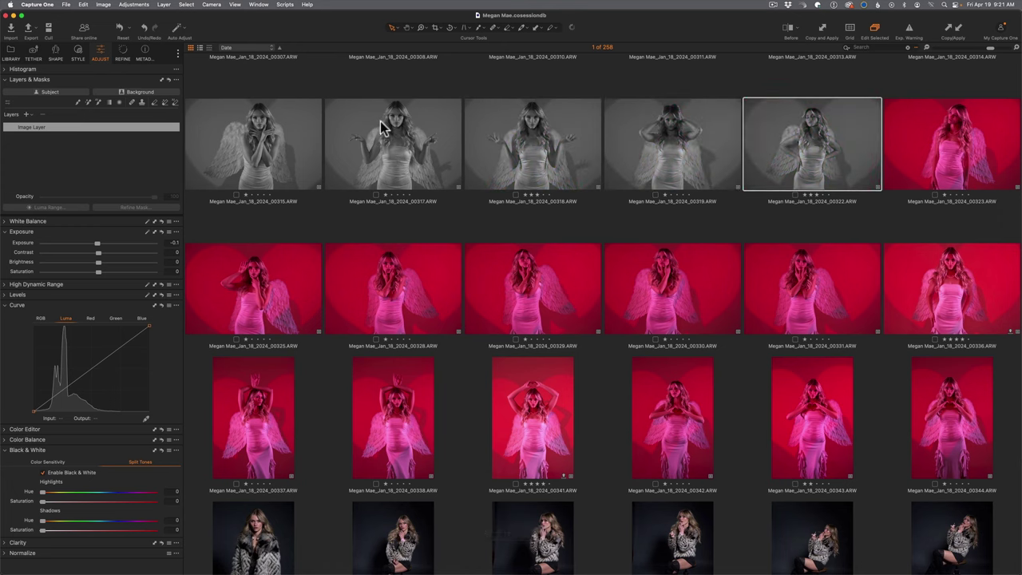
Undo the recent changes back to the adjustments copied onto photos 00317 to 00322, leaving only photo 00315 in black and white
left_click(258, 142)
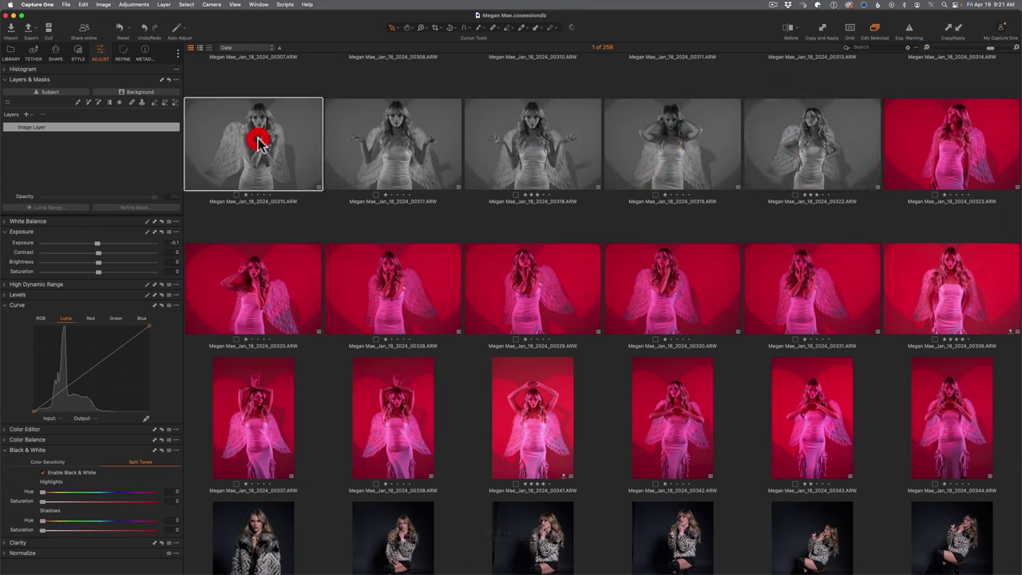
key("super+z")
key("super+z")
key("super+z")
key("super+z")
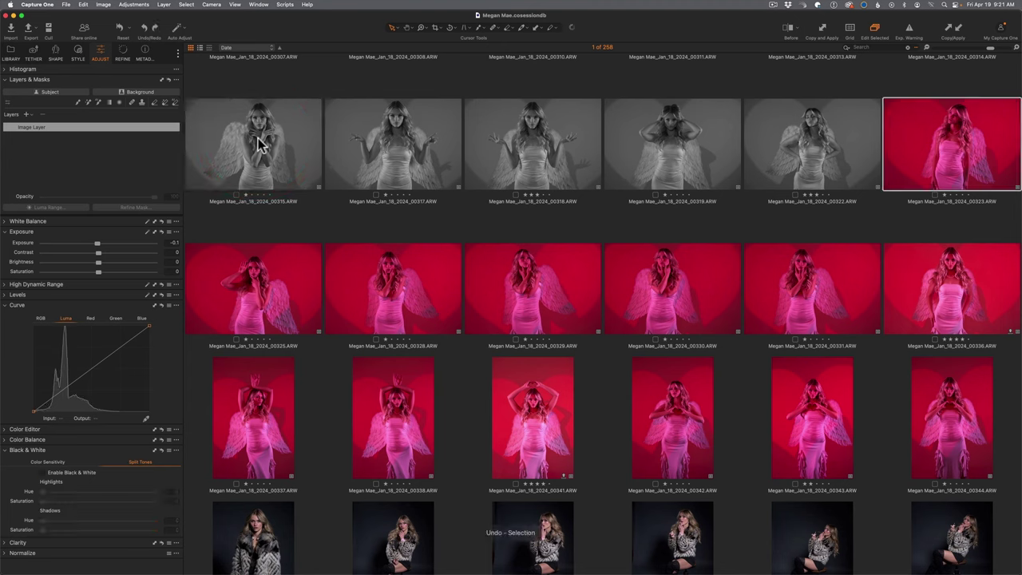
key("super+z")
key("super+z")
key("super+z")
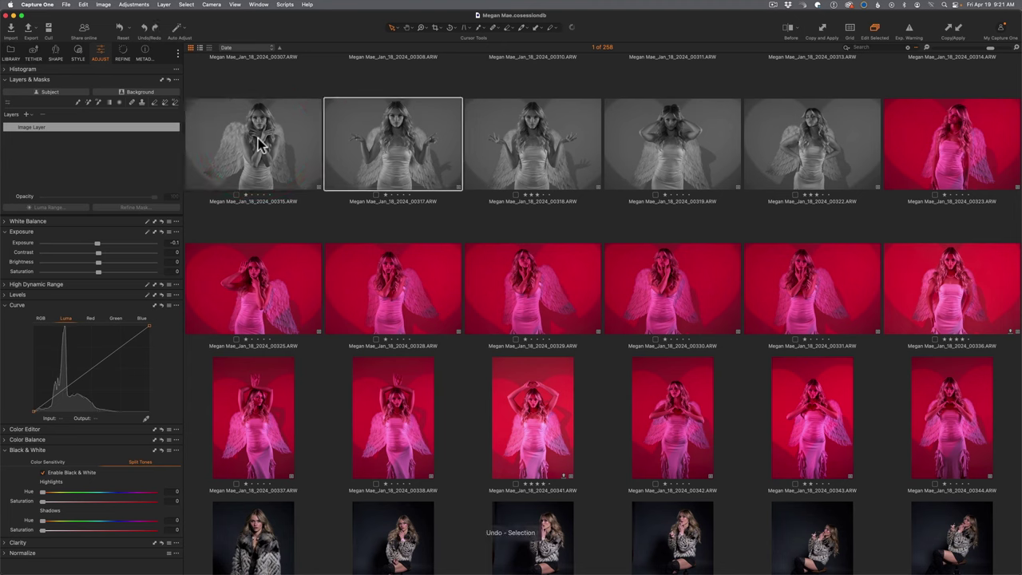
key("super+z")
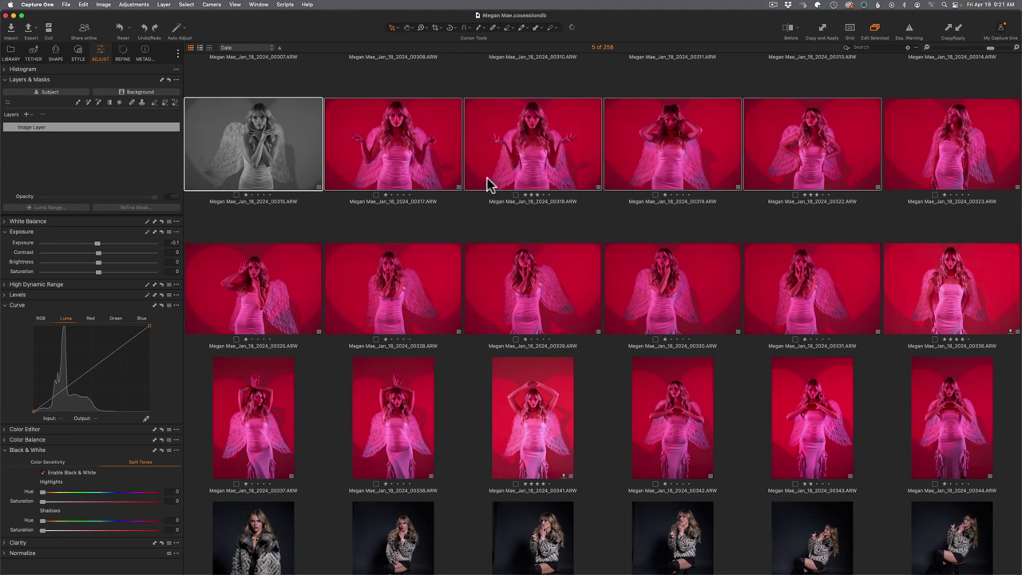
Review the adjustments offered for copying from photo 00315, cancel without applying them, and clear the photo selection
left_click(822, 32)
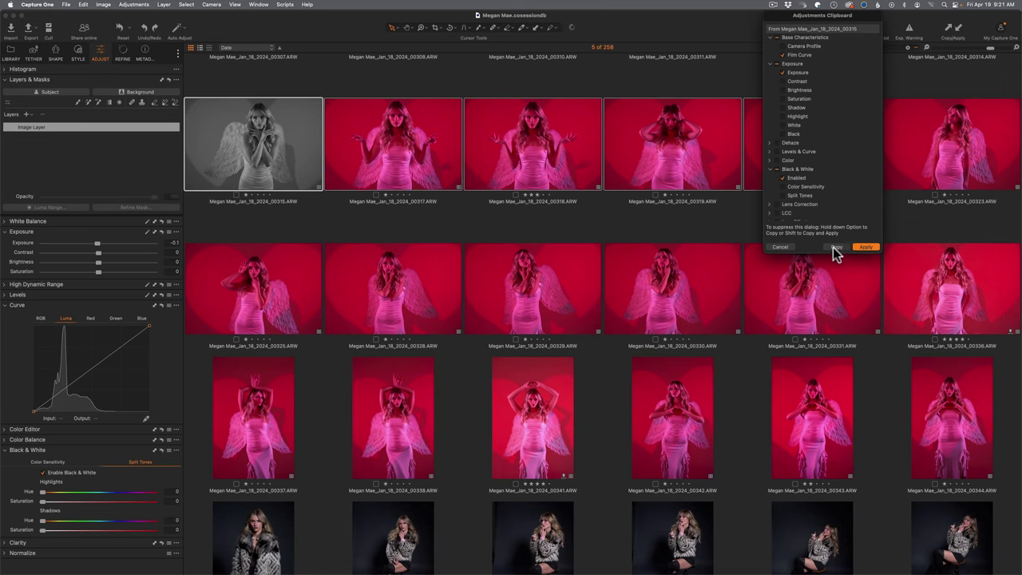
left_click(784, 247)
left_click(480, 232)
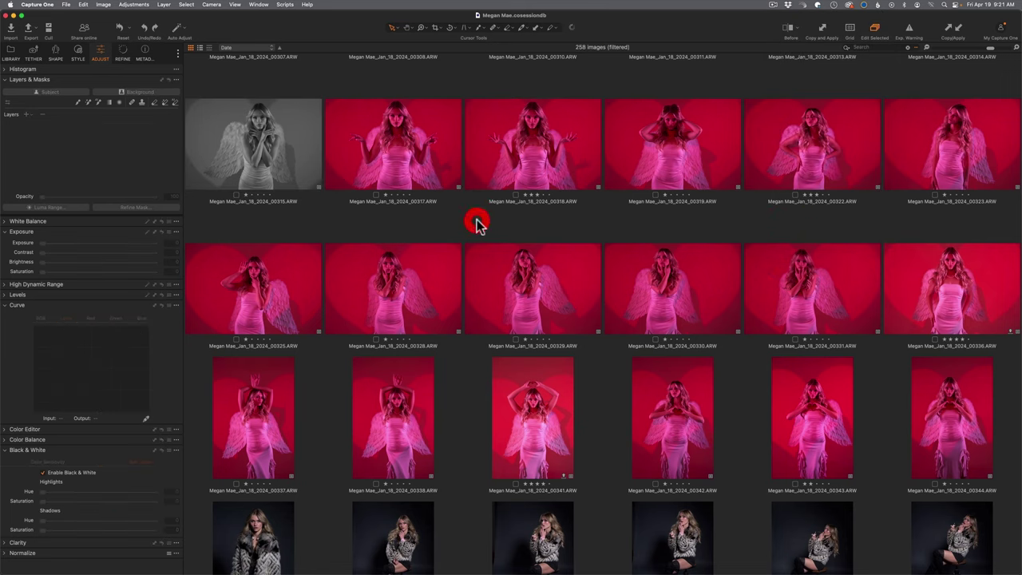
Copy the adjustments of photo 00315, apply them to photo 00329, and undo the application
left_click(257, 106)
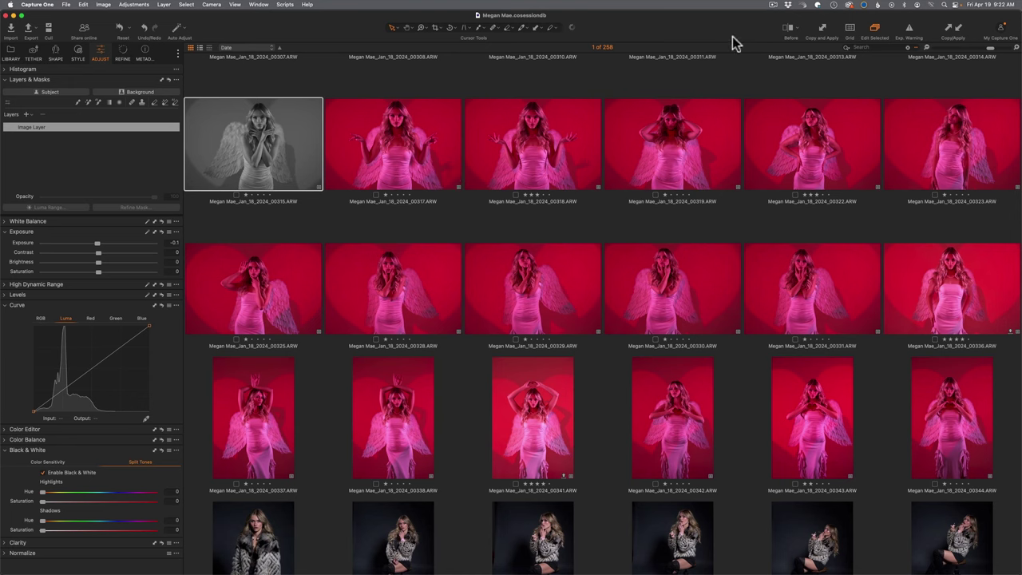
left_click(950, 34)
left_click(532, 291)
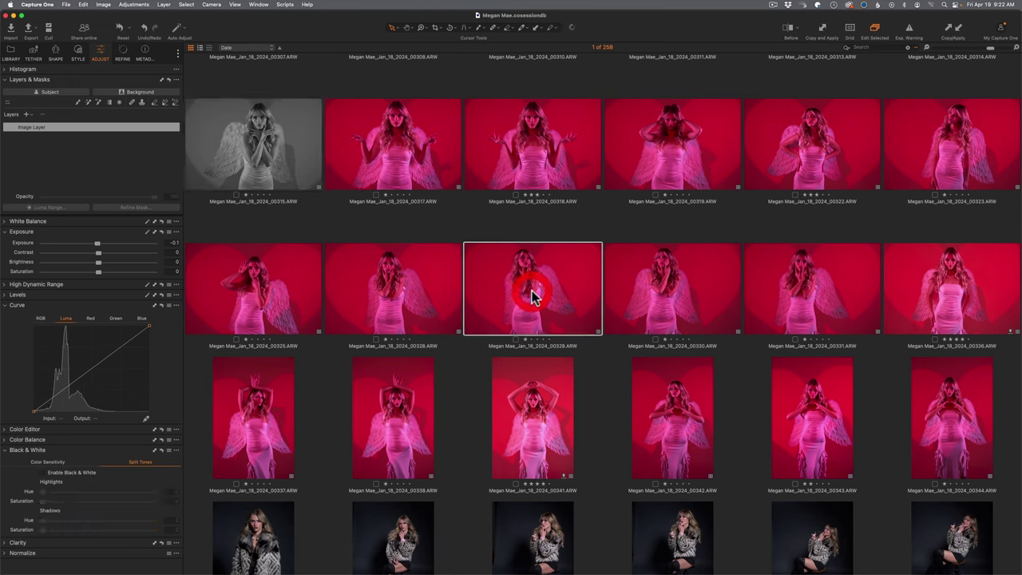
left_click(958, 31)
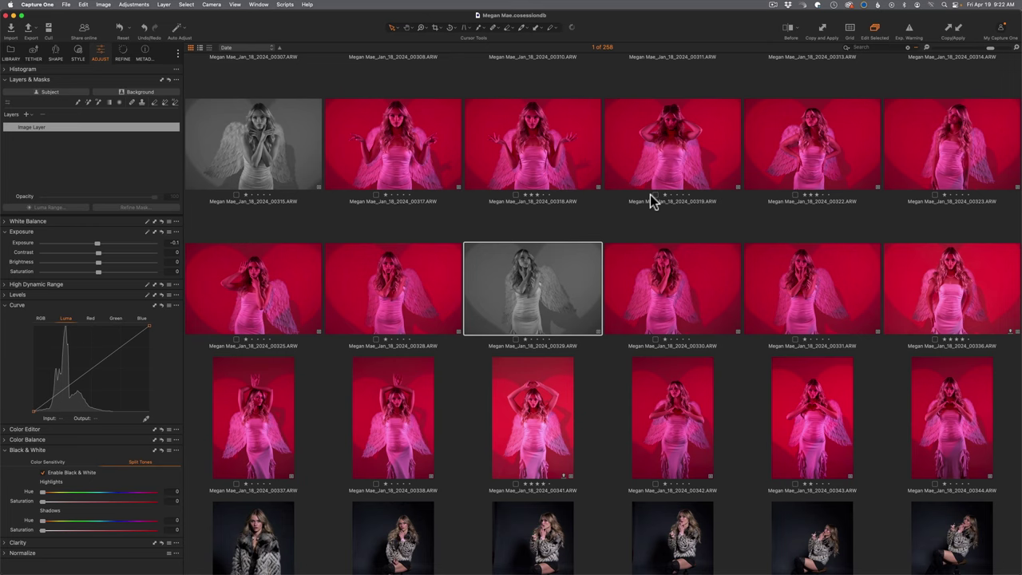
key("super+z")
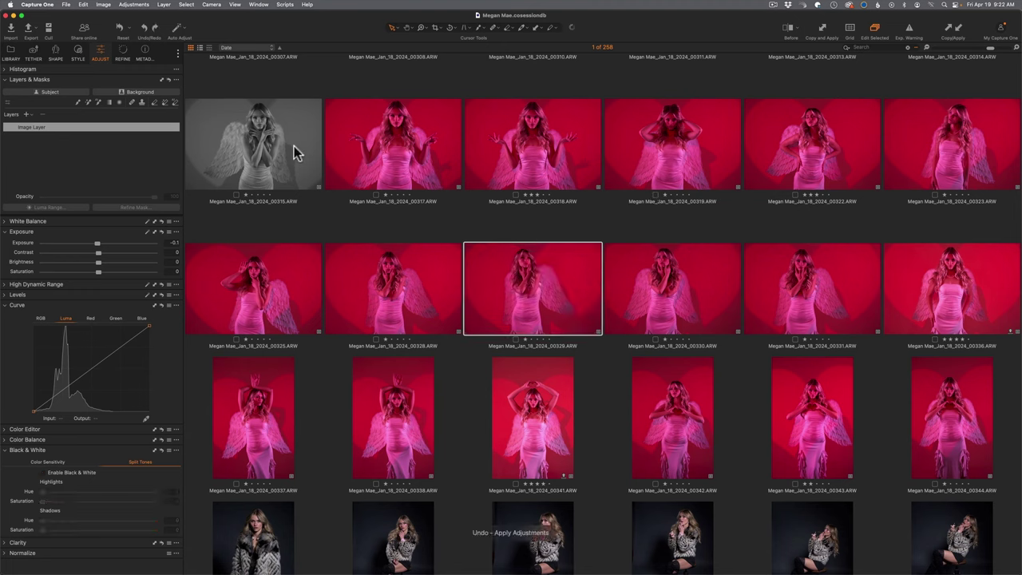
Copy photo 00315's adjustments, including Film Curve, Exposure and Black & White Enabled, and apply them to photo 00341
left_click(295, 147)
left_click(825, 27)
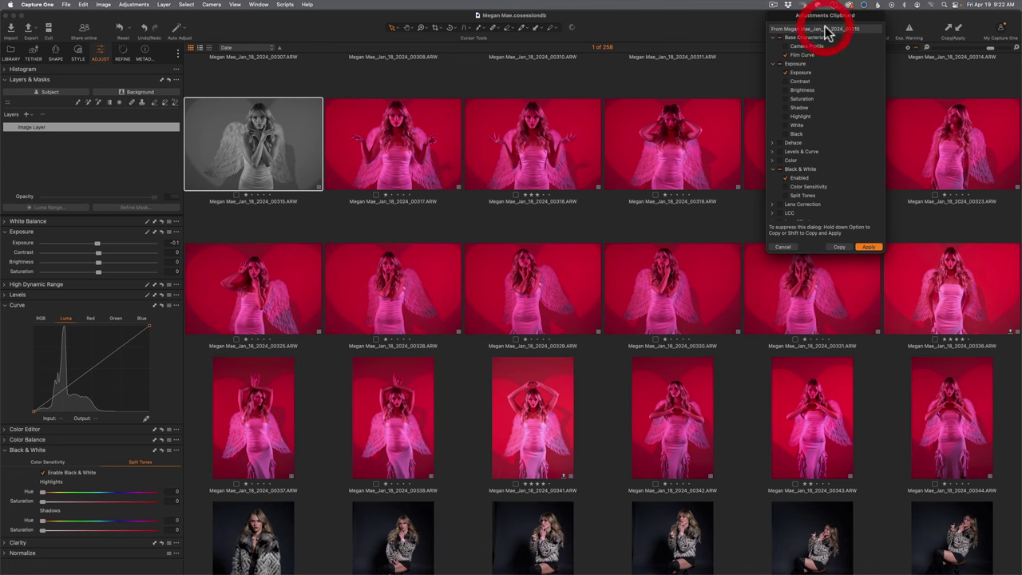
left_click(839, 247)
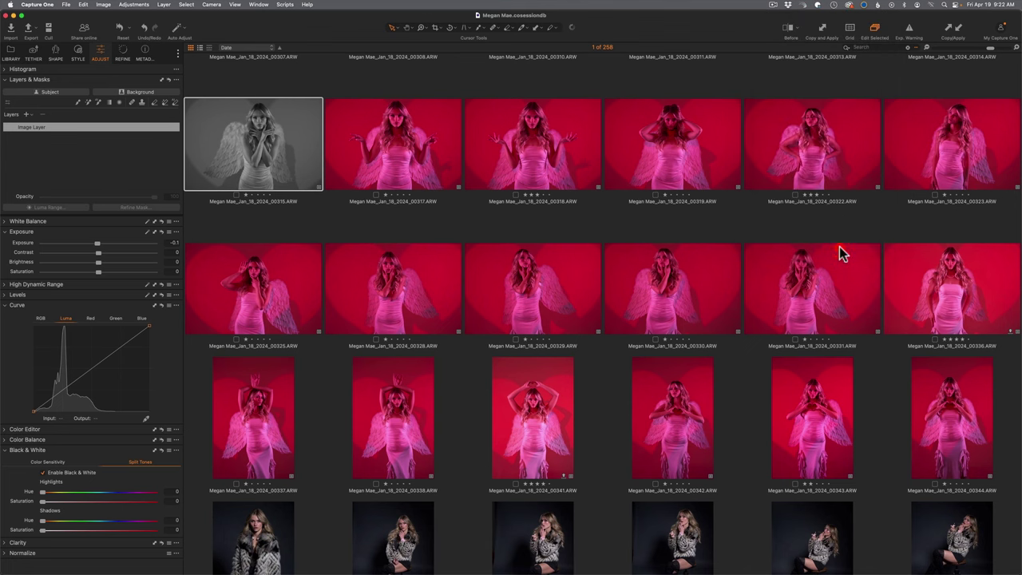
left_click(531, 289)
left_click(538, 424)
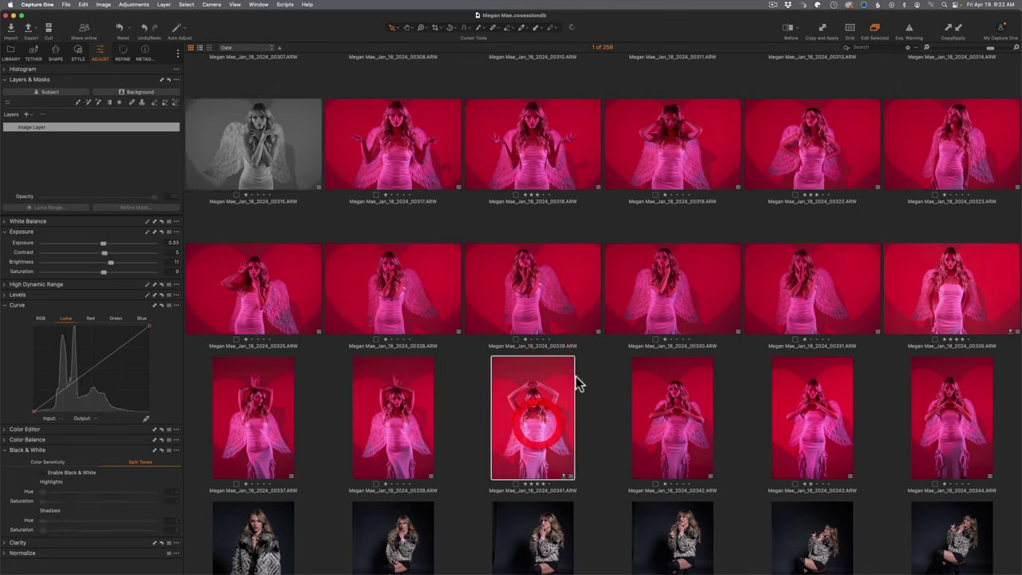
left_click(955, 28)
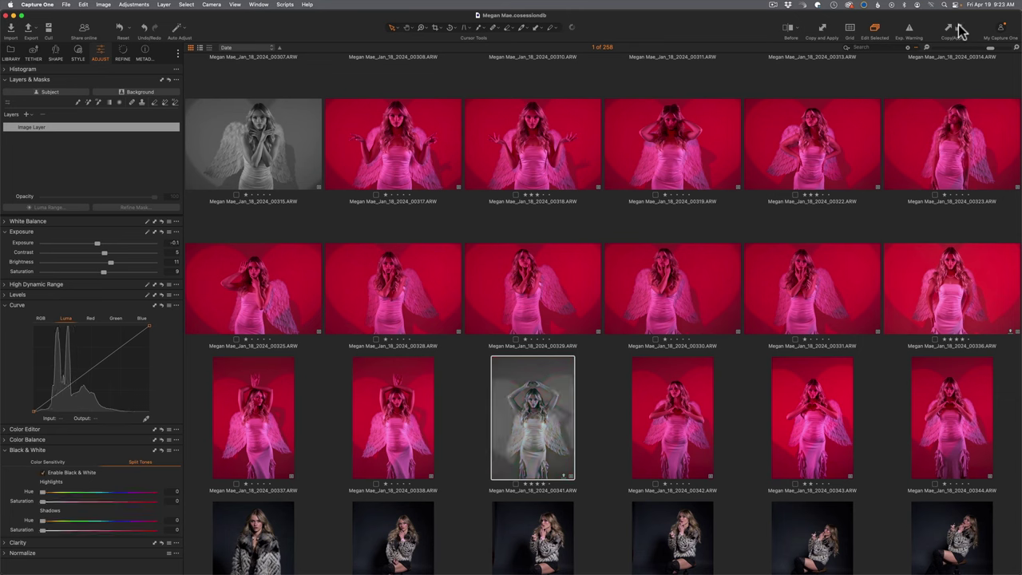
Select photos 00315 to 00322 and copy and apply photo 00315's adjustments to them without showing the Adjustments Clipboard
left_click(271, 120)
left_click(803, 156, "shift")
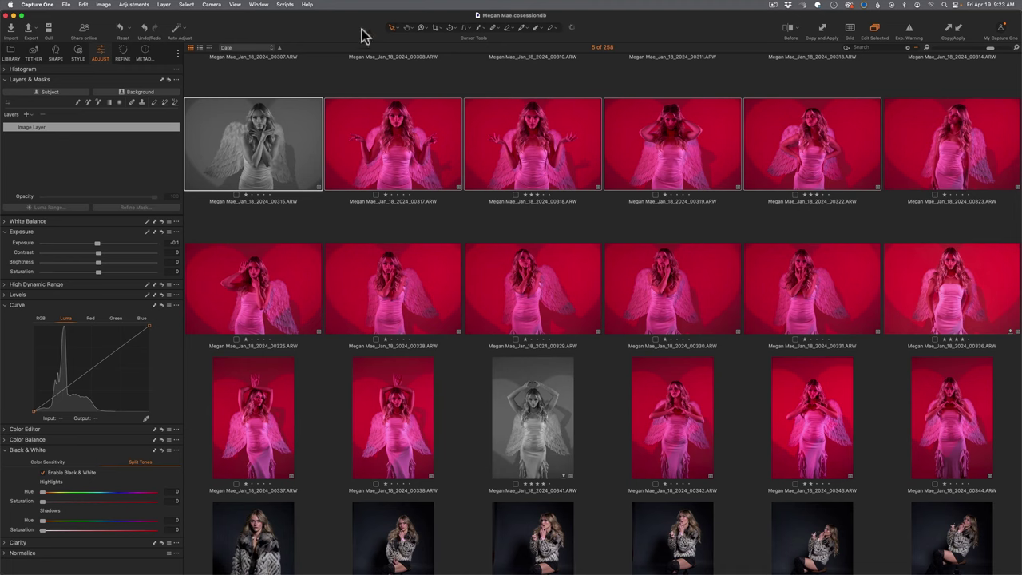
left_click(822, 25)
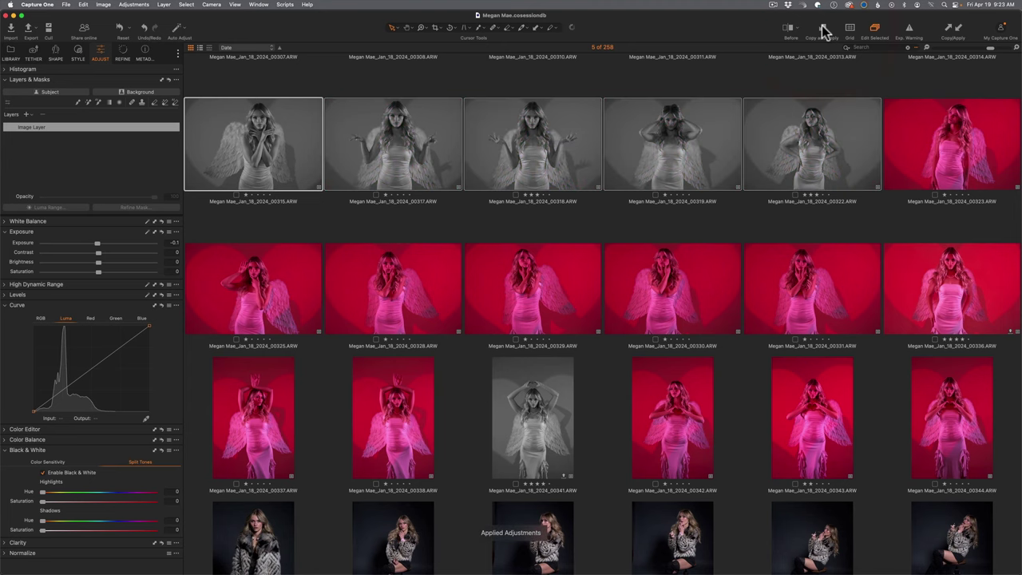
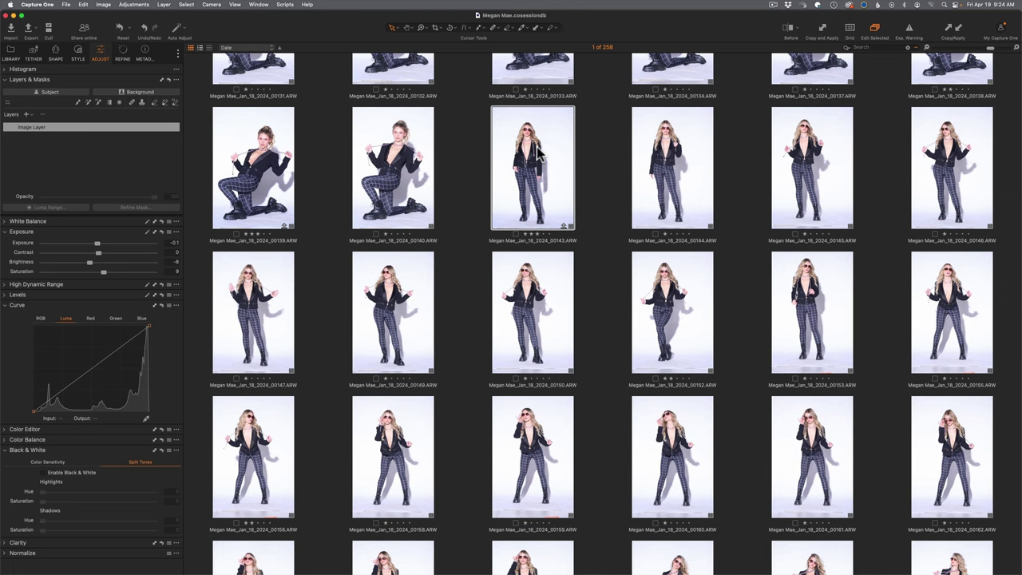
Open photo 00143 in the viewer and switch back and forth between the viewer and the thumbnail grid
double_click(527, 156)
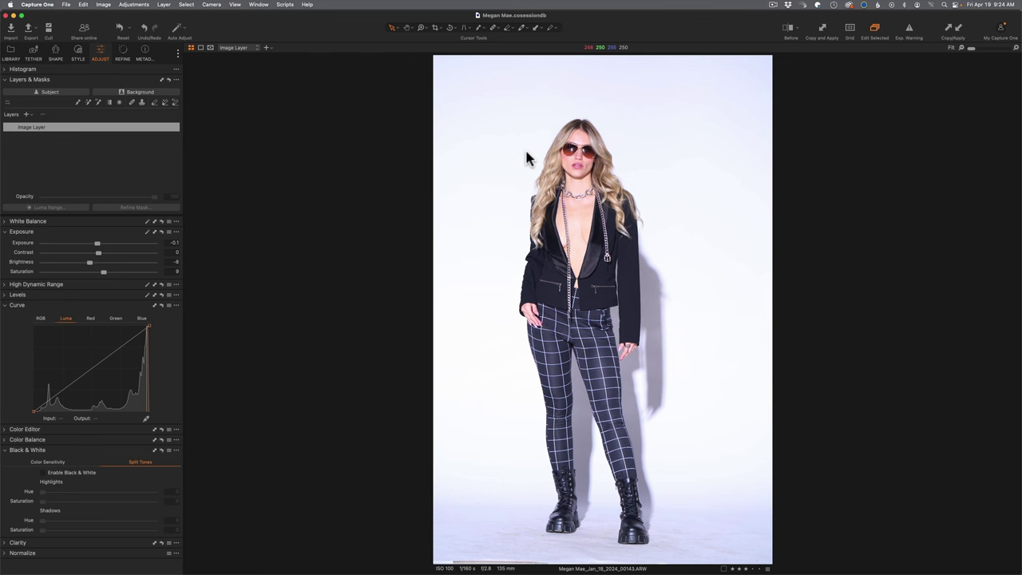
key("g")
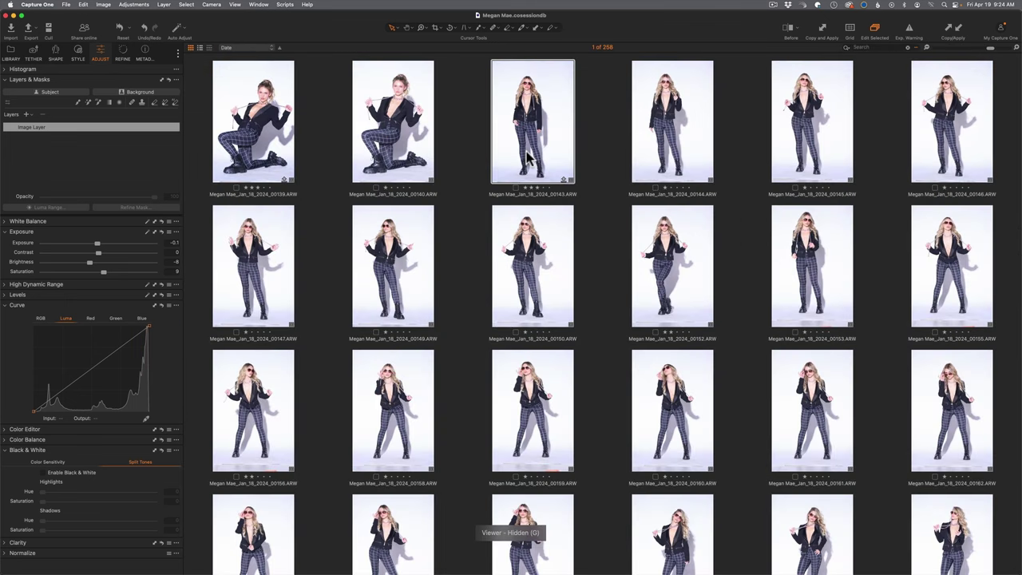
key("g")
key("g")
key("g")
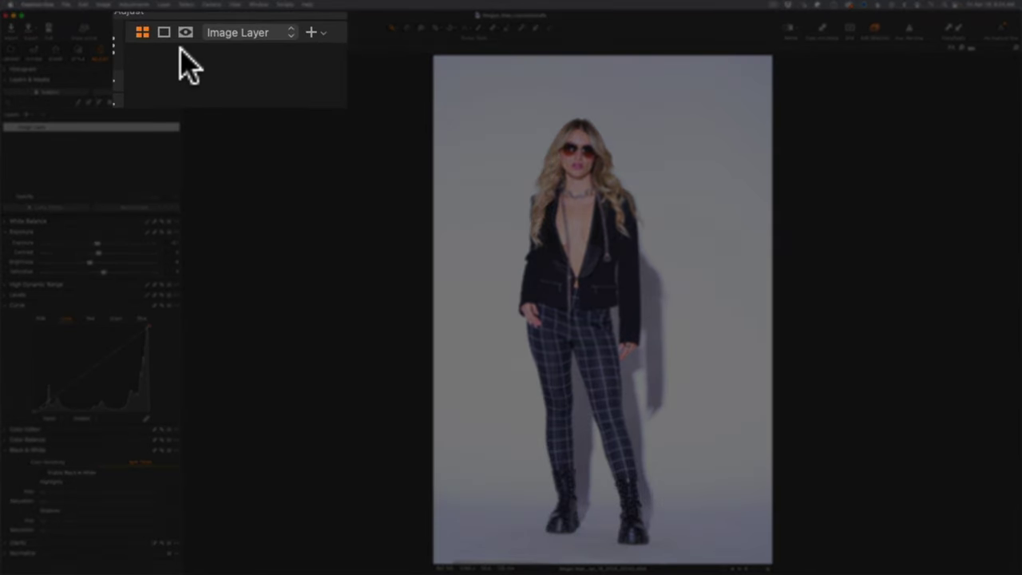
Compare photos 00143 to 00146 side by side in the viewer, switching from multi view to single view and back
left_click(142, 32)
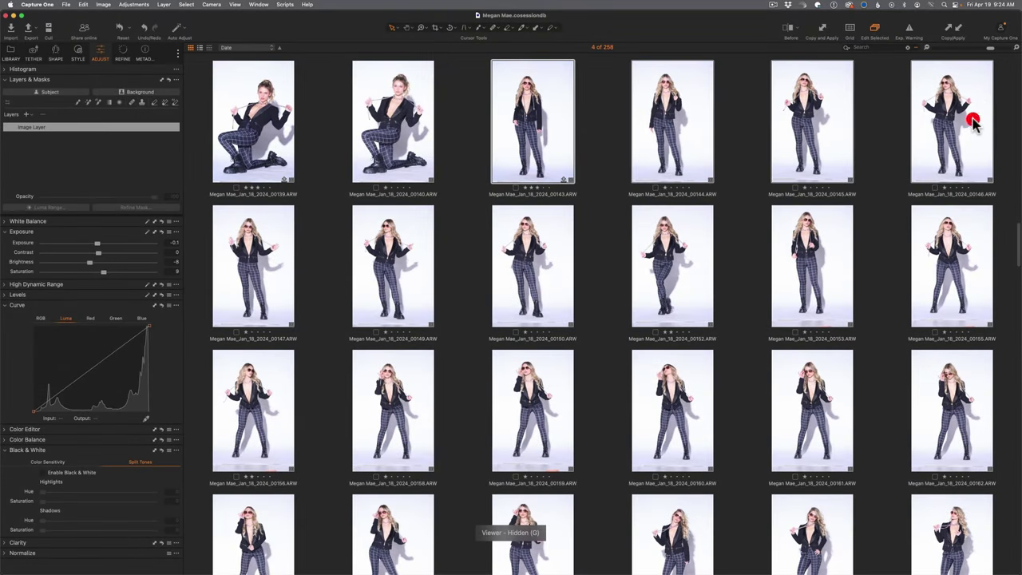
left_click(971, 121)
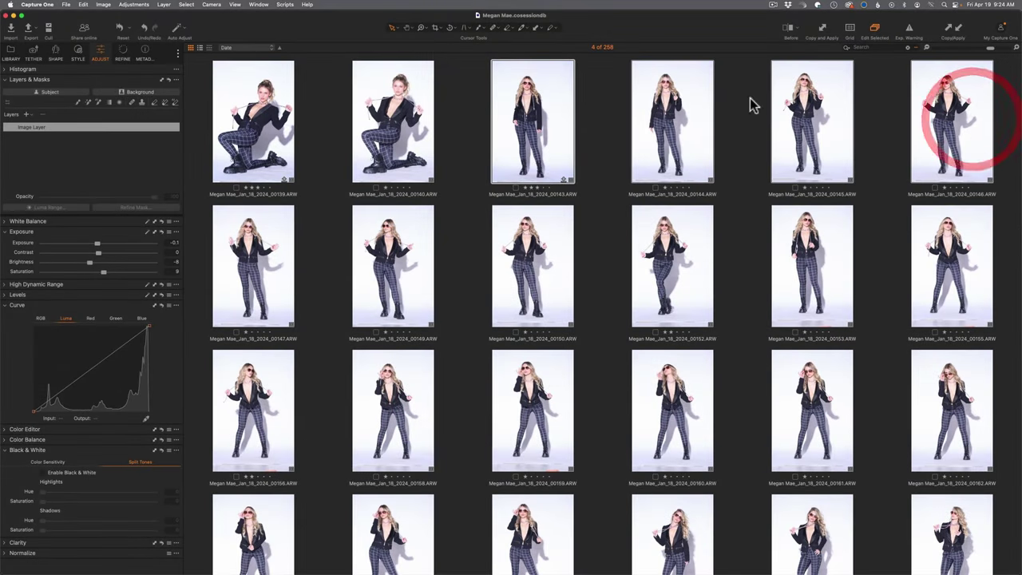
left_click(549, 116)
key("g")
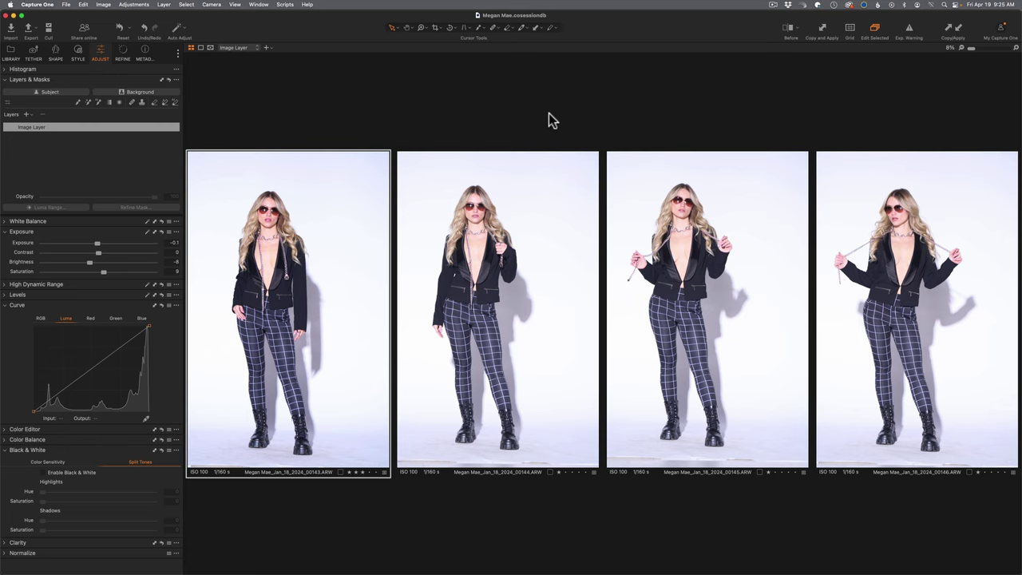
left_click(191, 49)
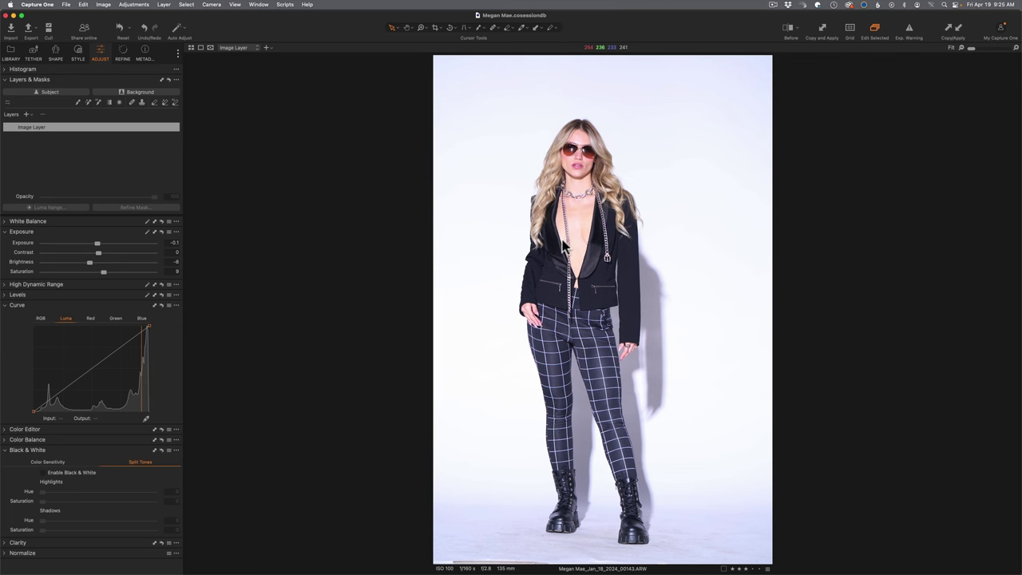
left_click(190, 48)
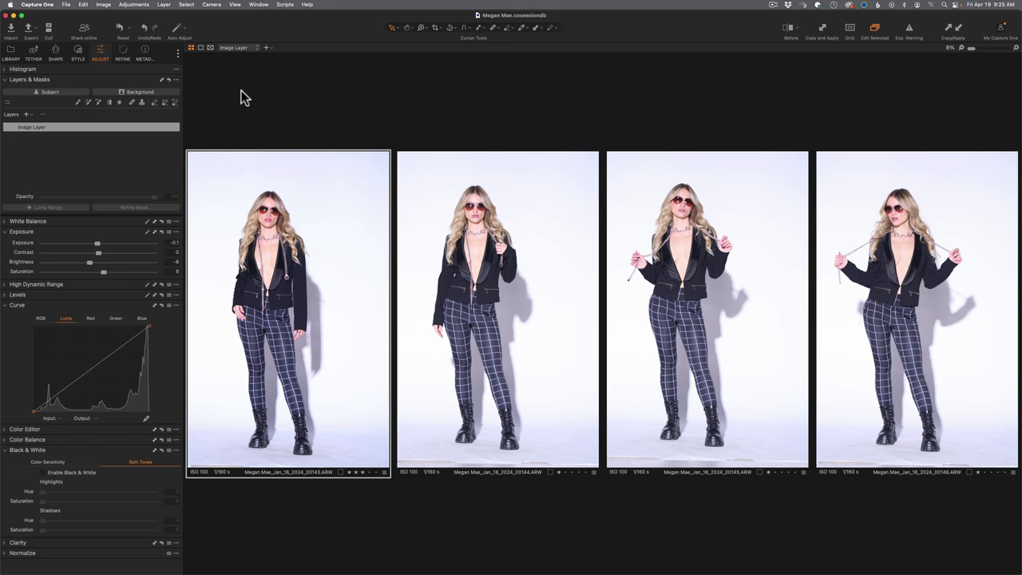
Show the four compared photos full screen without the tools, and make photo 00144 and finally photo 00145 the active one
key("super+t")
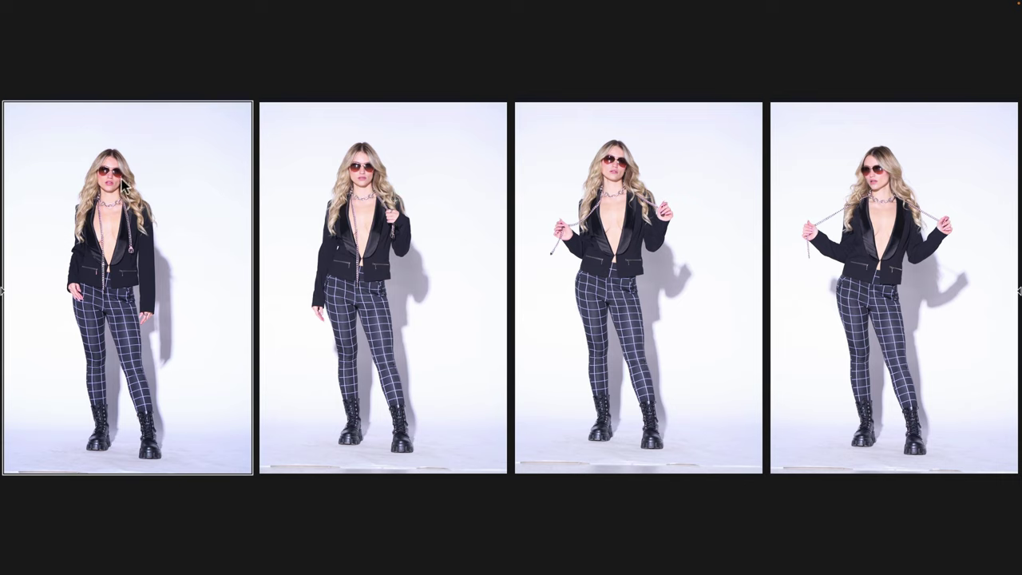
left_click(337, 175)
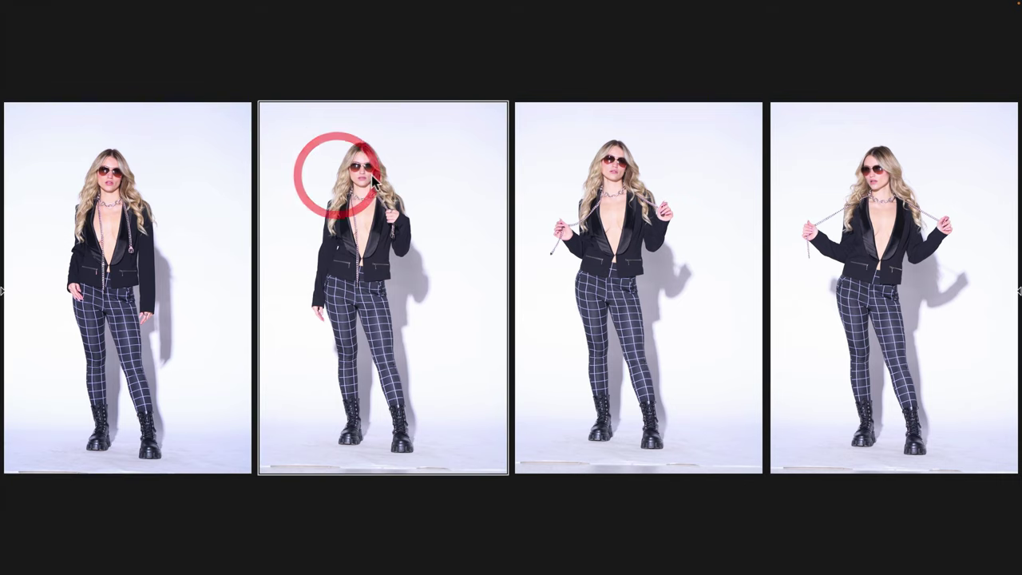
left_click(602, 193)
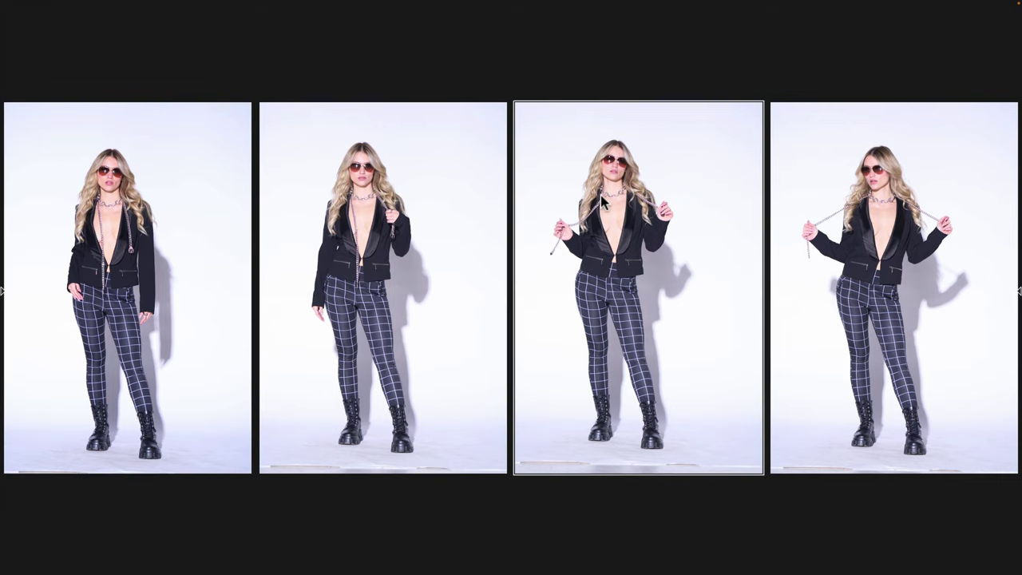